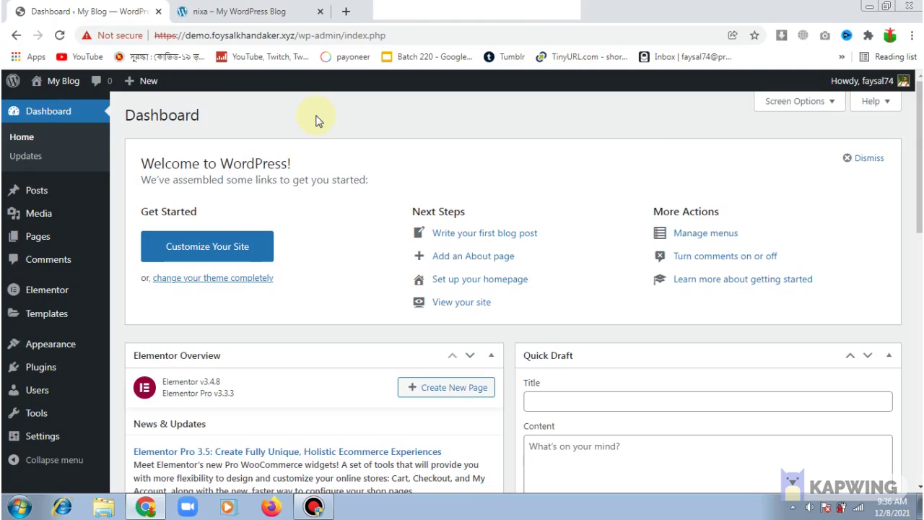
Step: Create a new Elementor template of type Footer named "footer"
mouse_move(46, 315)
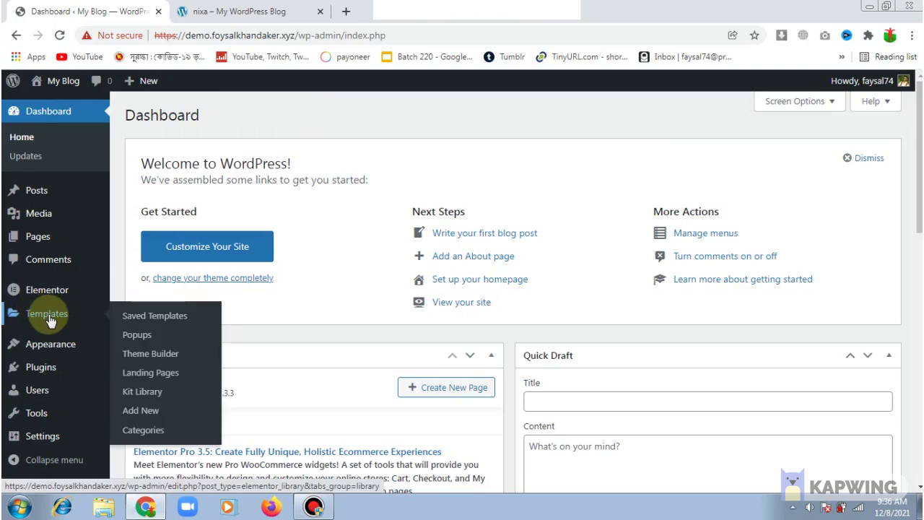
left_click(147, 413)
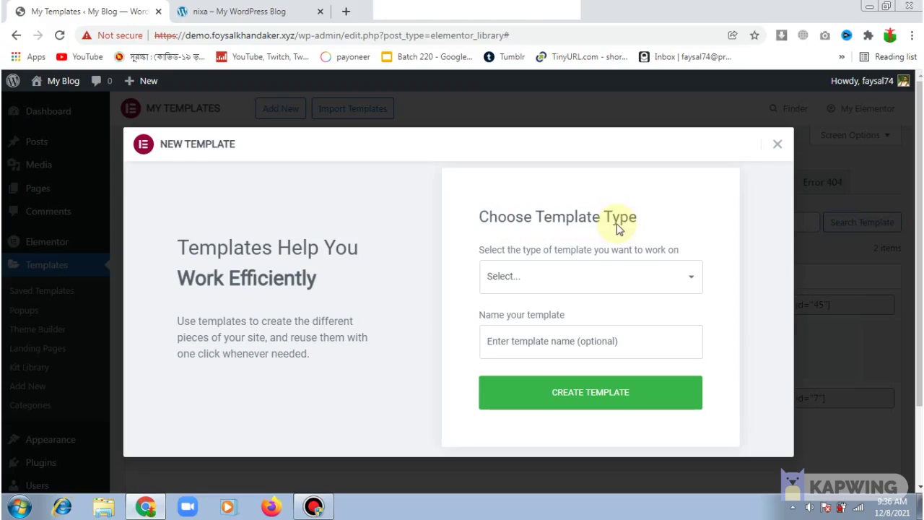
left_click(542, 277)
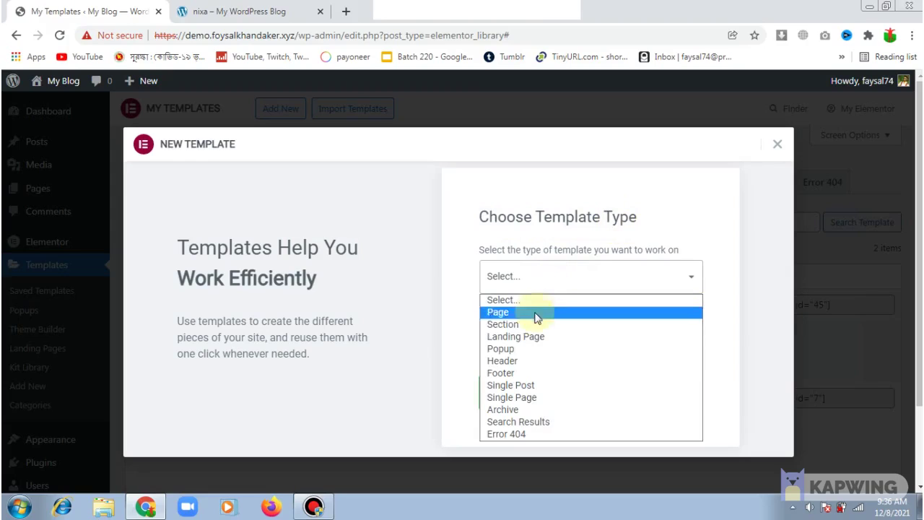
left_click(497, 374)
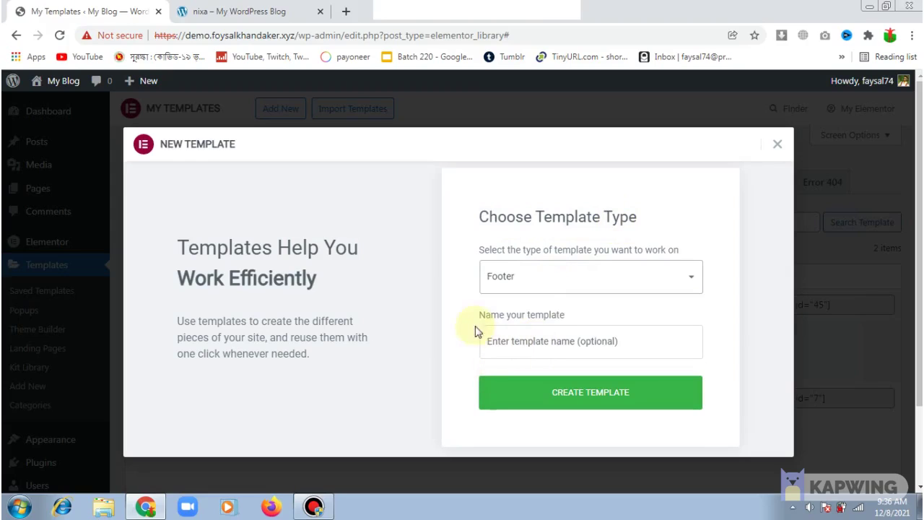
left_click(532, 338)
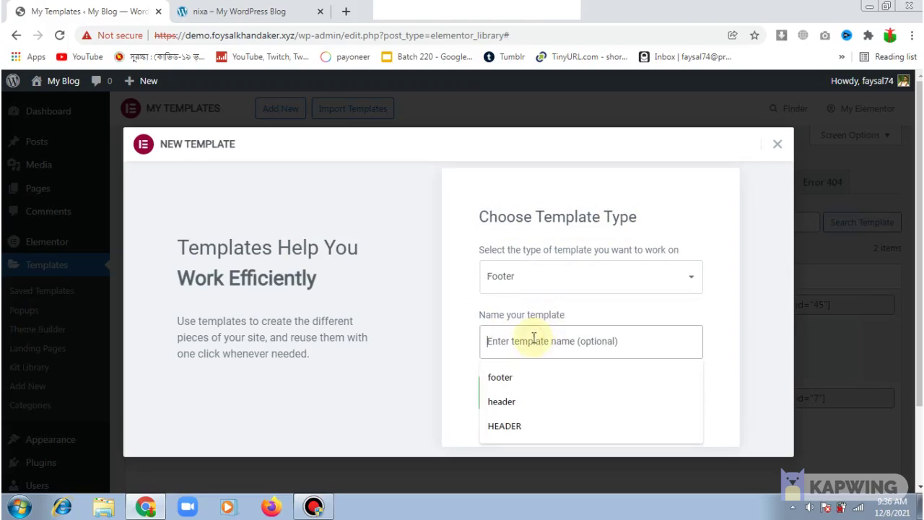
left_click(513, 383)
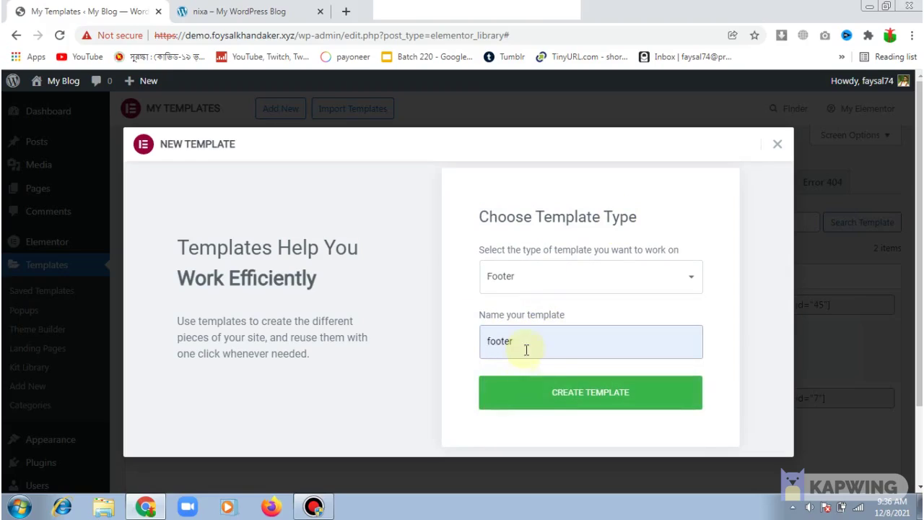
left_click(601, 401)
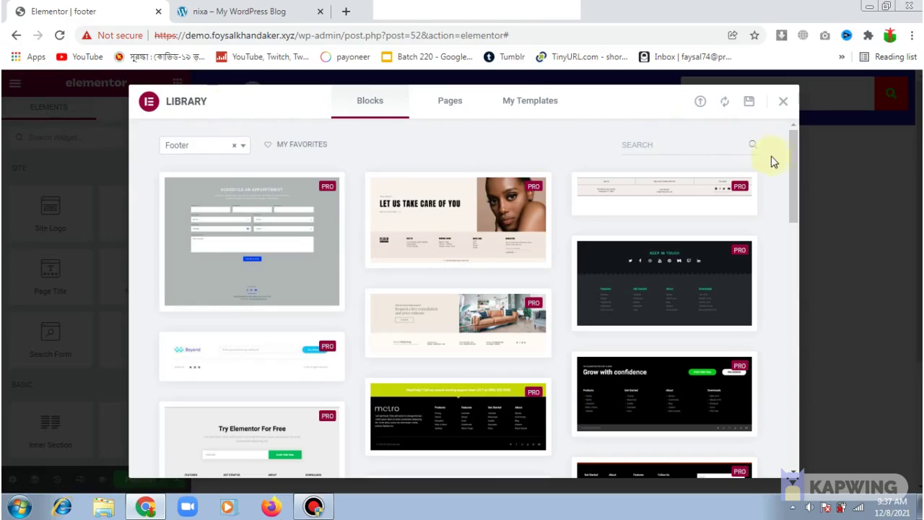
Step: Dismiss the template library and add a new section with a single-column structure to the footer
left_click(783, 107)
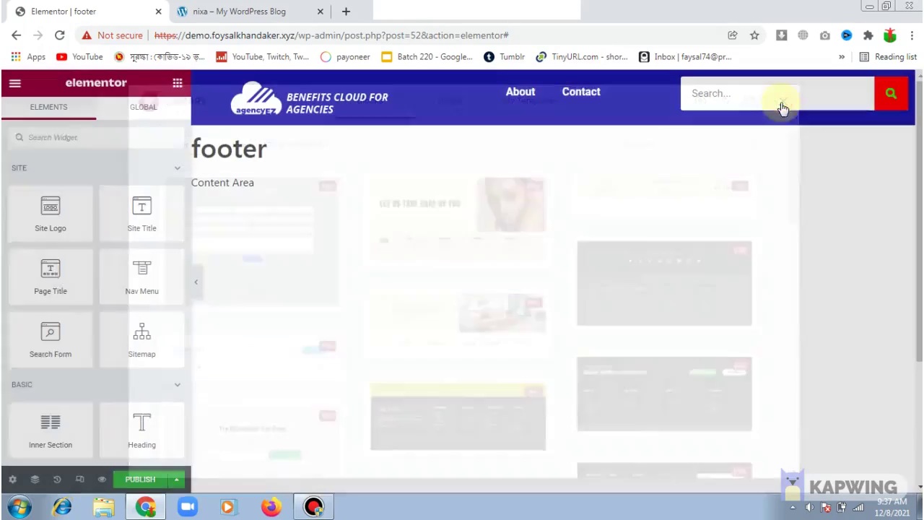
scroll(902, 224, "down", 1)
scroll(553, 288, "down", 2)
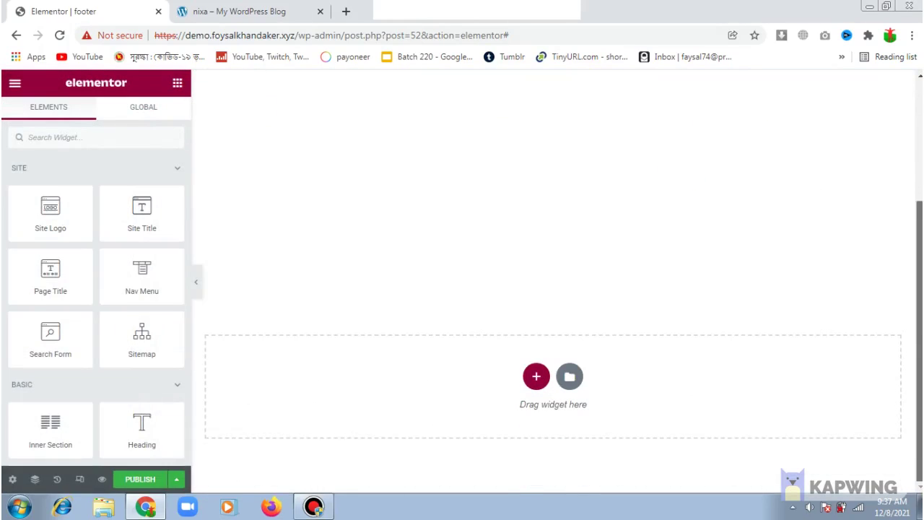
left_click(534, 378)
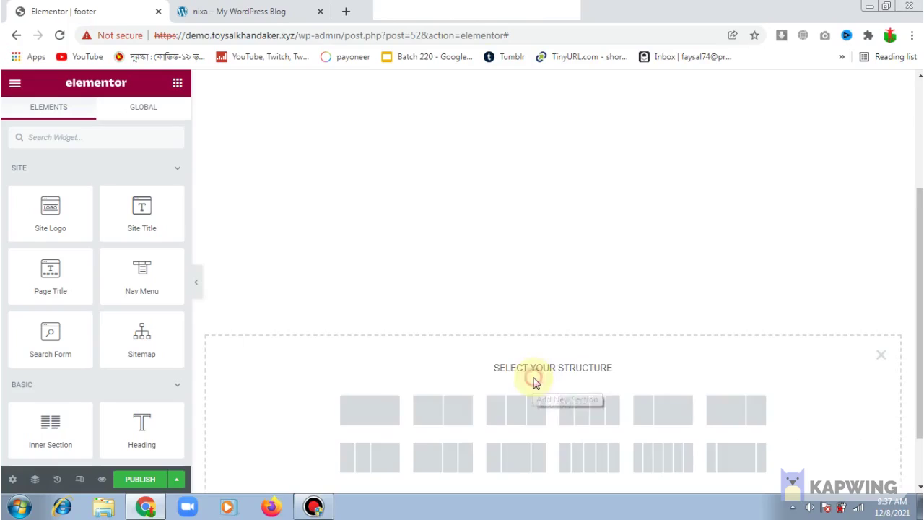
left_click(384, 409)
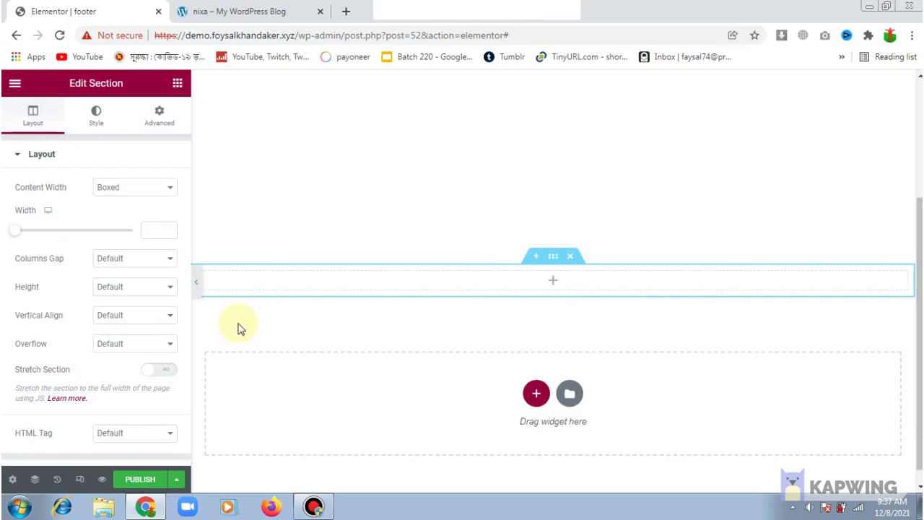
Step: Give the new section a classic background in solid black, #000000
left_click(97, 116)
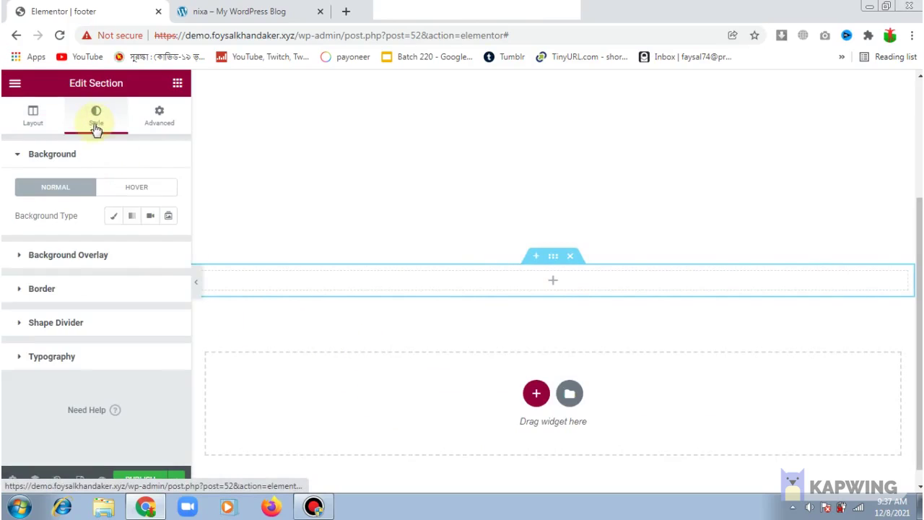
left_click(111, 216)
left_click(166, 244)
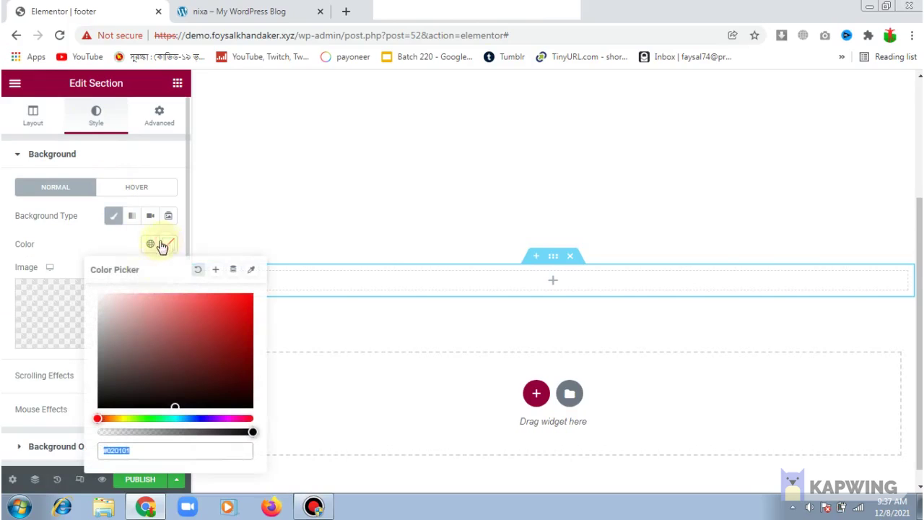
left_click_drag(111, 372, 93, 427)
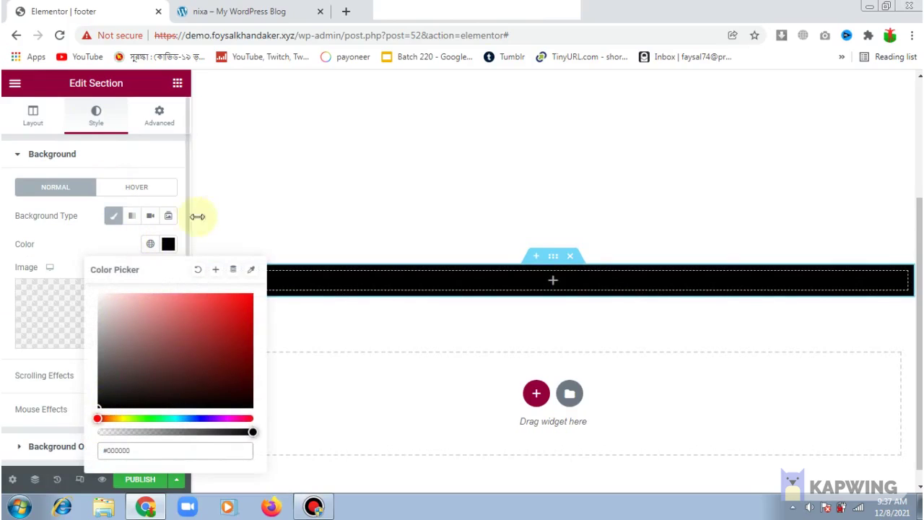
Step: Place an Inner Section in the black section and duplicate its columns to make four columns
left_click(177, 84)
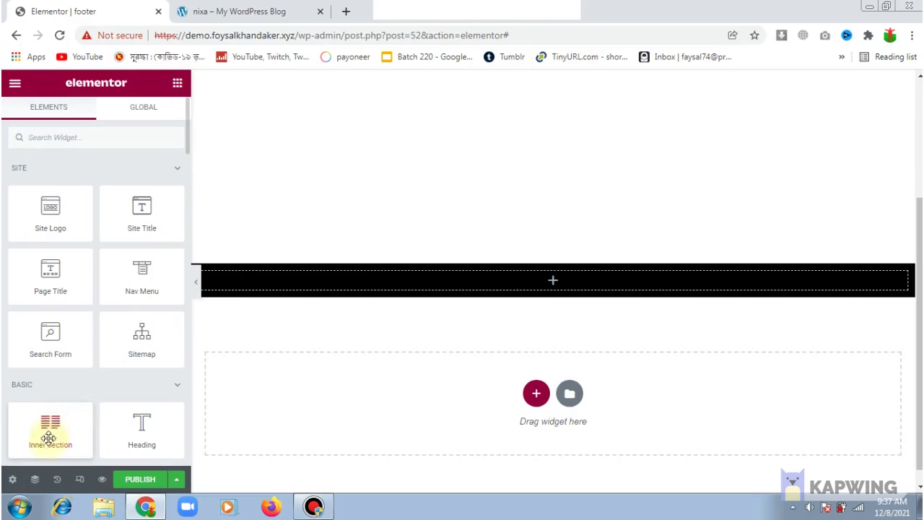
left_click_drag(38, 436, 507, 284)
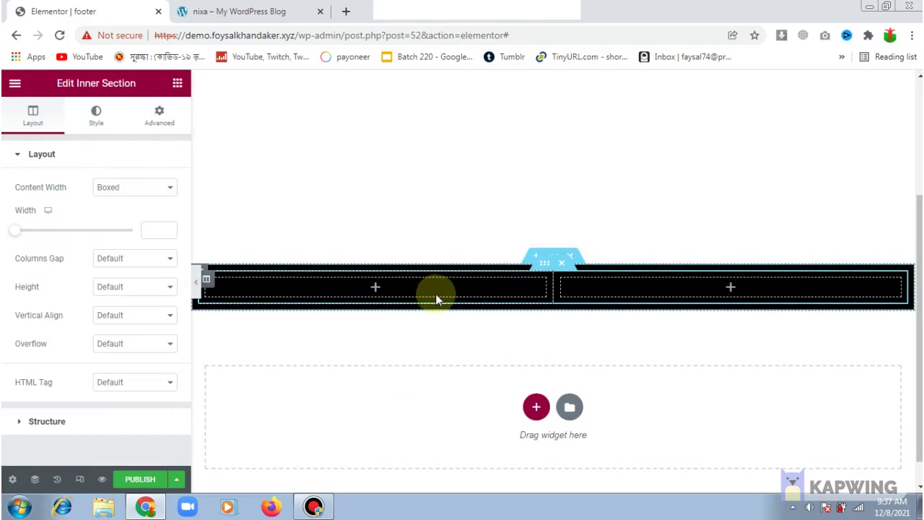
right_click(562, 282)
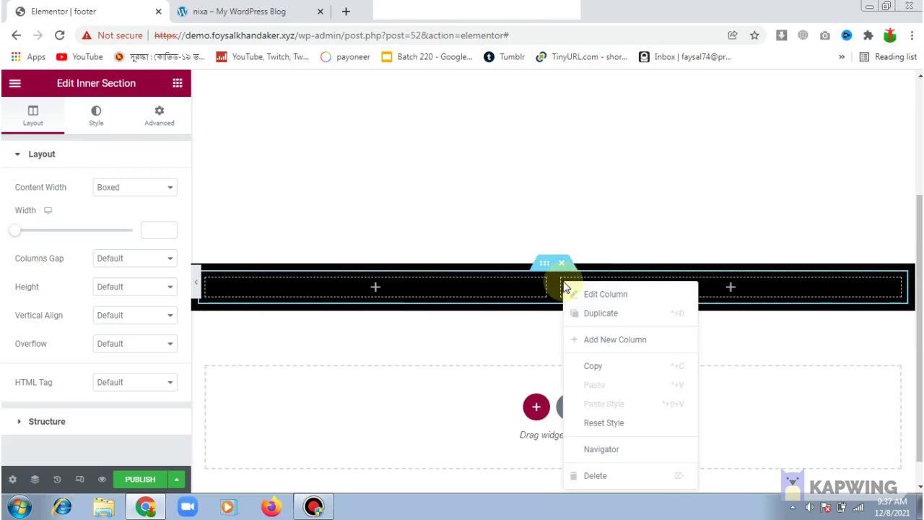
left_click(614, 319)
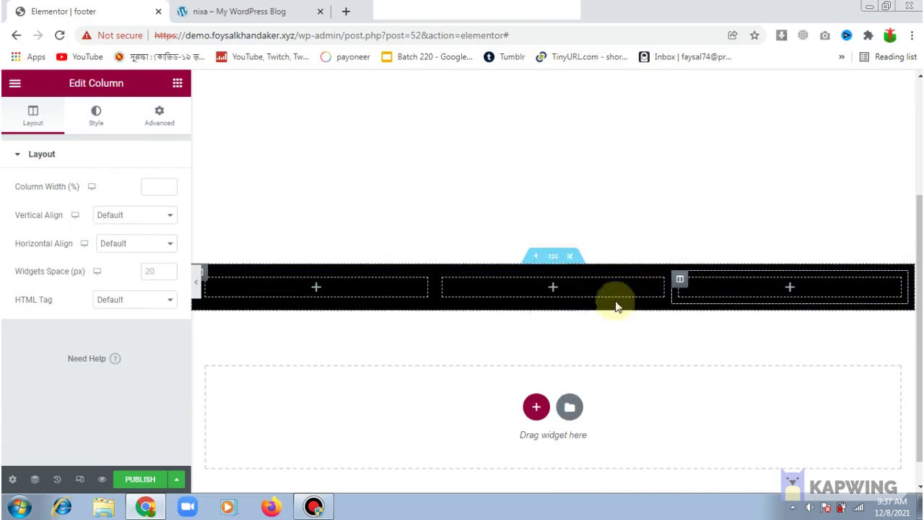
right_click(680, 280)
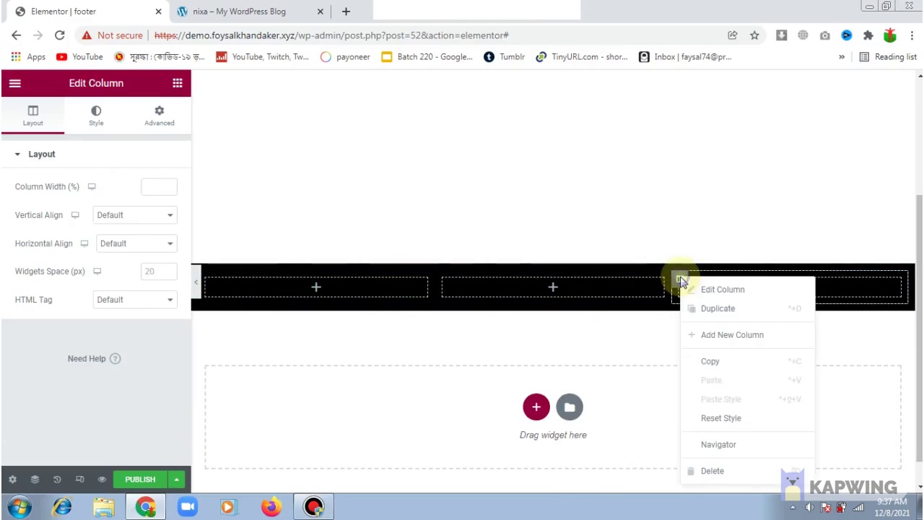
left_click(720, 320)
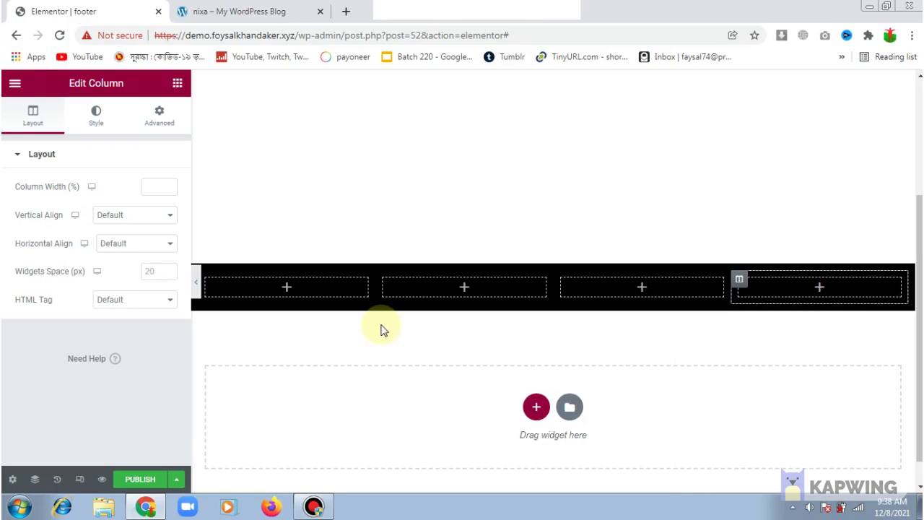
Step: Switch to the nixa reference site and copy the "Address" heading text from its footer
left_click(177, 83)
left_click(228, 13)
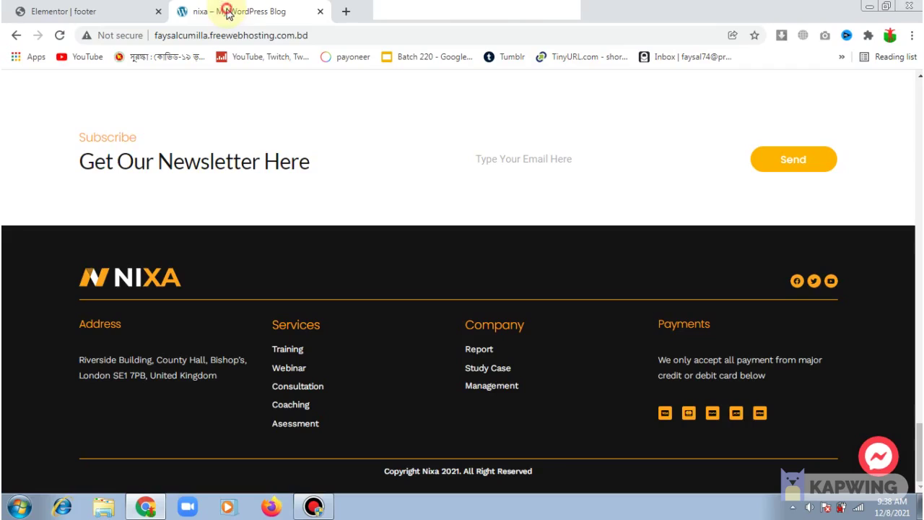
double_click(99, 324)
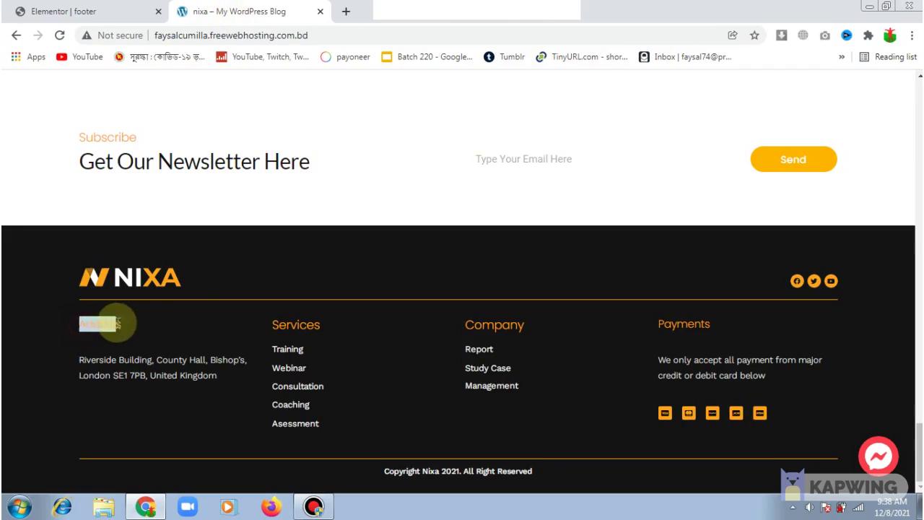
right_click(121, 330)
left_click(123, 332)
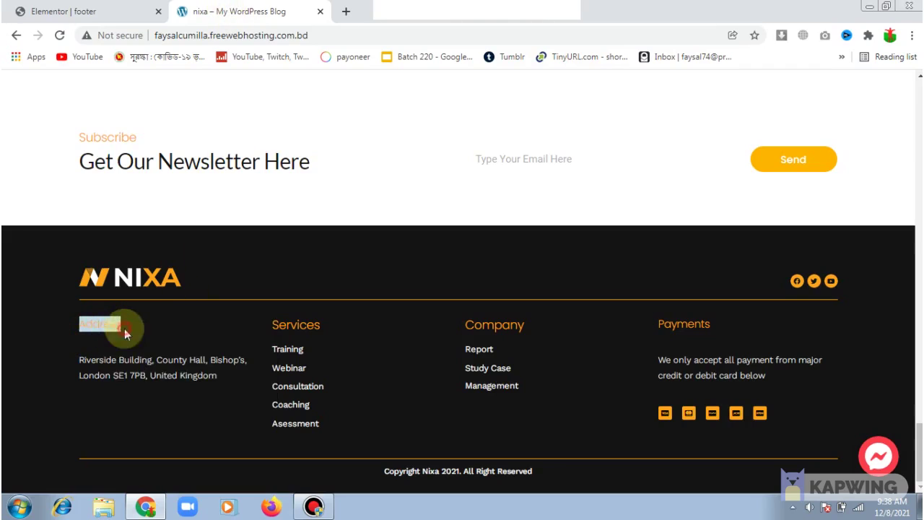
Step: Return to the footer template and add a centred heading reading "Address" in the first inner column
left_click(72, 10)
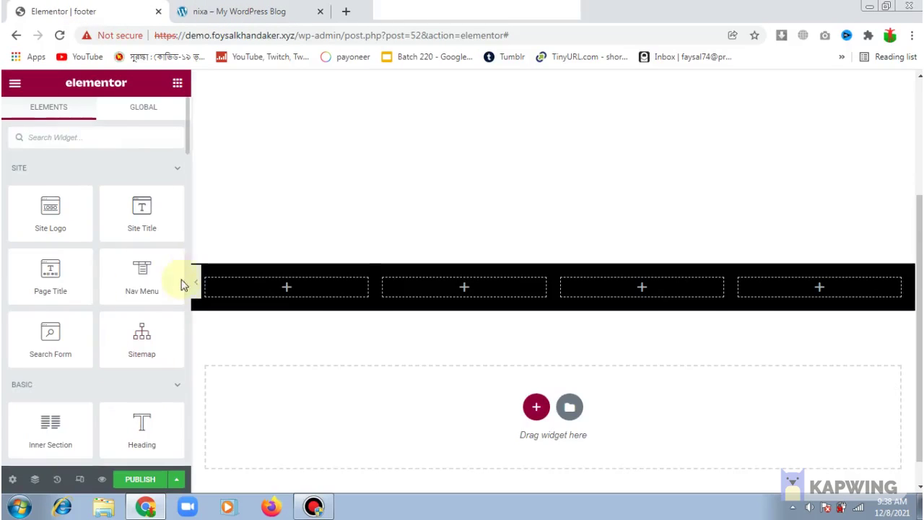
left_click_drag(188, 147, 184, 184)
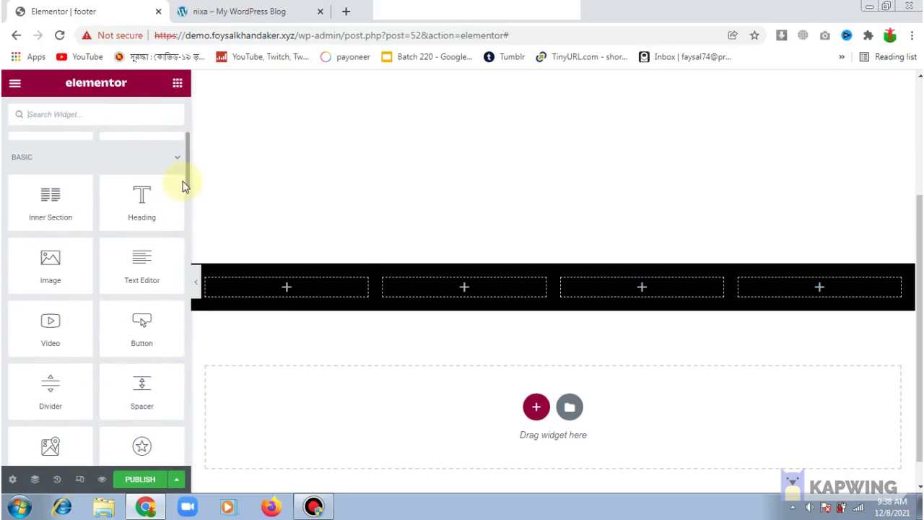
left_click_drag(132, 196, 274, 292)
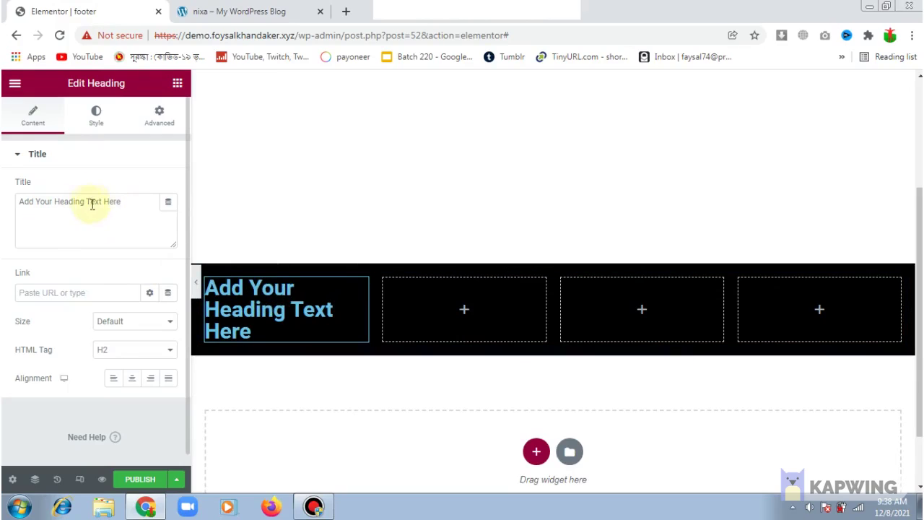
left_click_drag(124, 202, 12, 207)
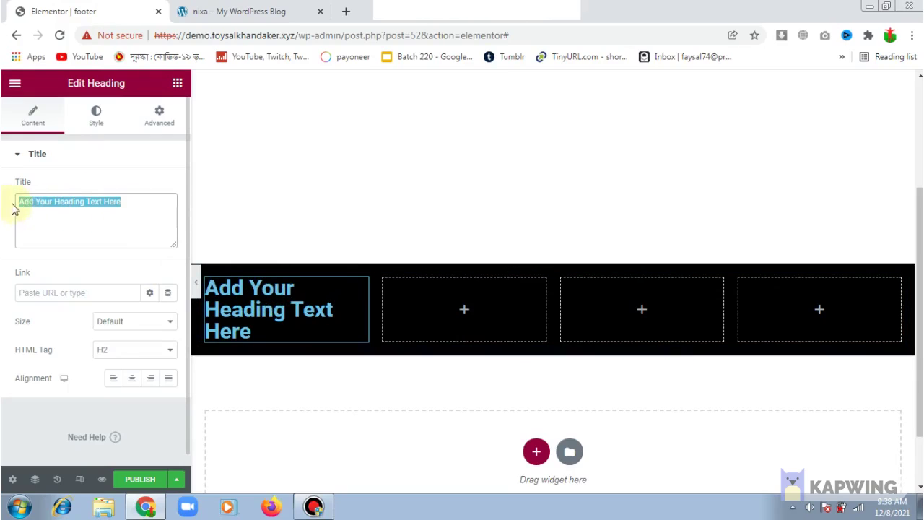
type("Address")
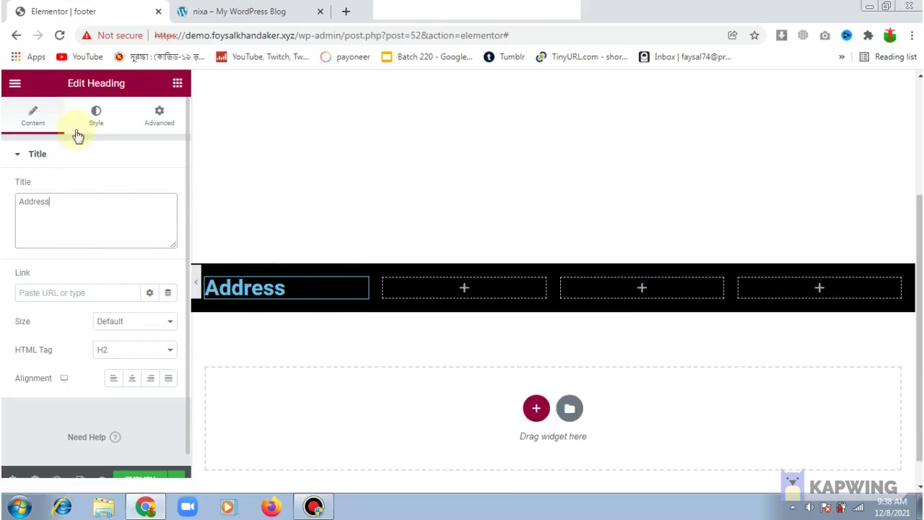
left_click(130, 377)
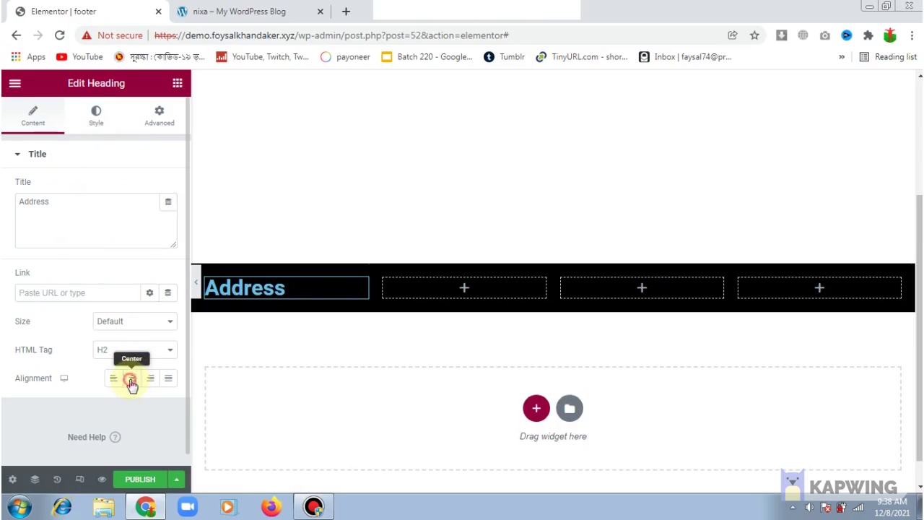
Step: Set the text color of the "Address" heading to yellow, #F8F053
left_click(88, 122)
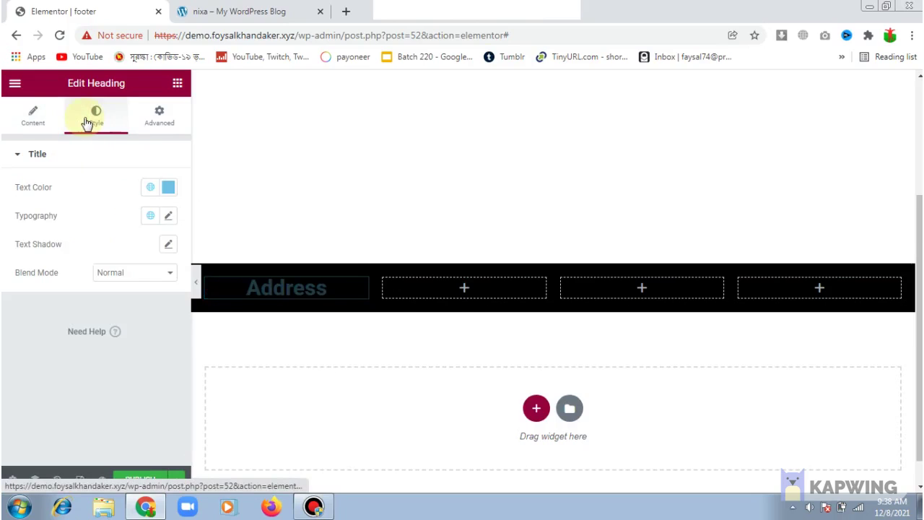
left_click(168, 190)
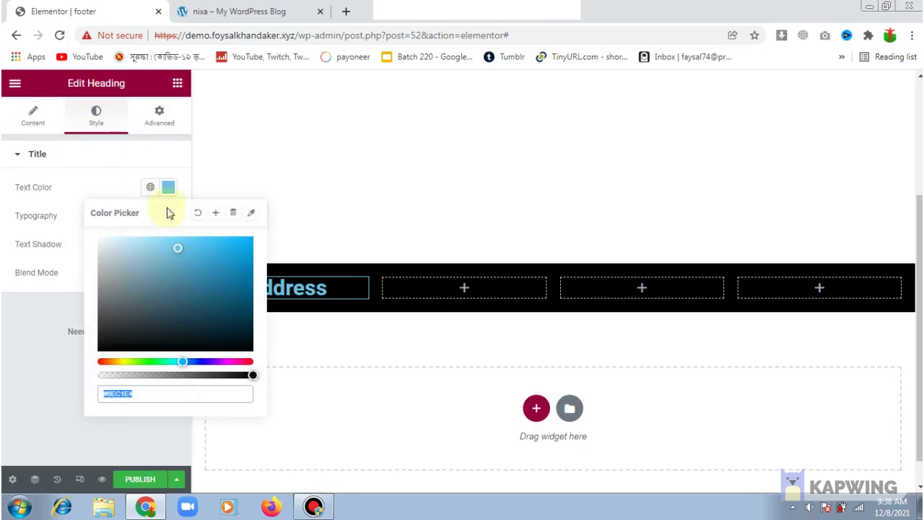
left_click(125, 364)
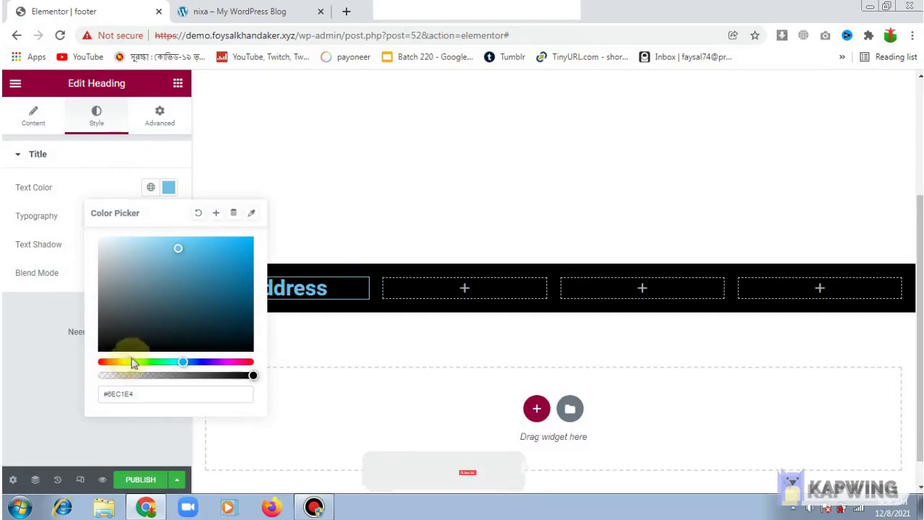
left_click(123, 361)
left_click_drag(181, 302, 200, 240)
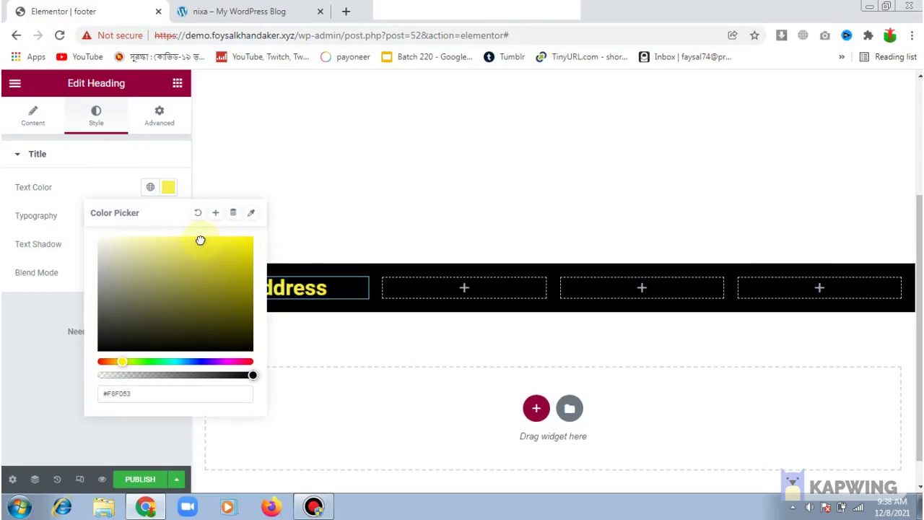
left_click(95, 180)
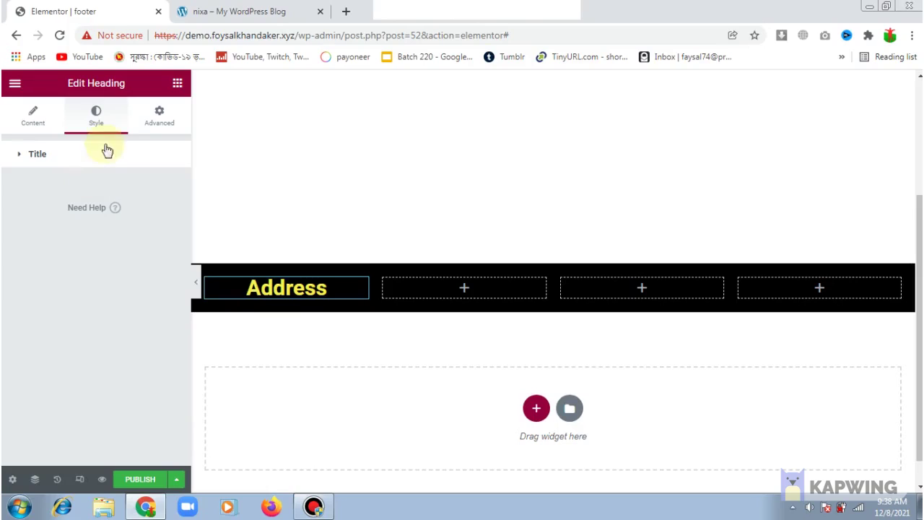
left_click(72, 156)
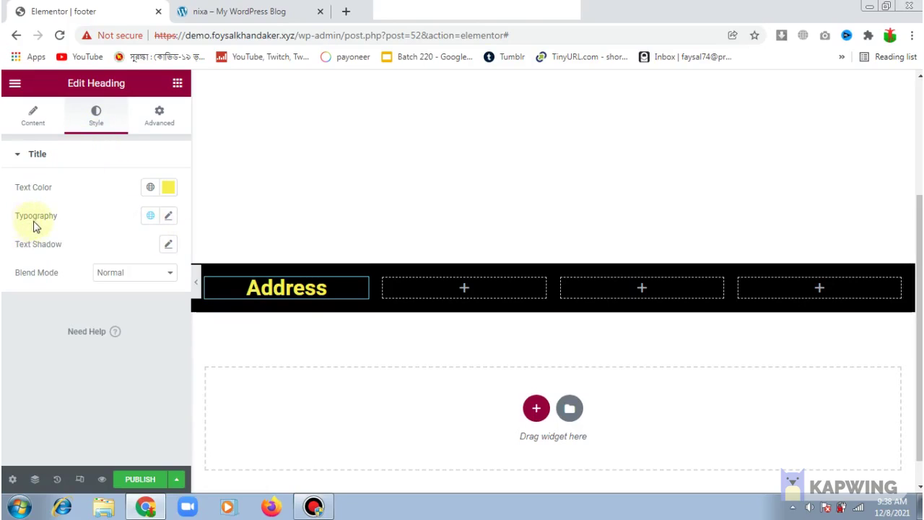
Step: Set the "Address" heading's typography to the Poppins family, size 24 px and Bold weight
left_click(168, 217)
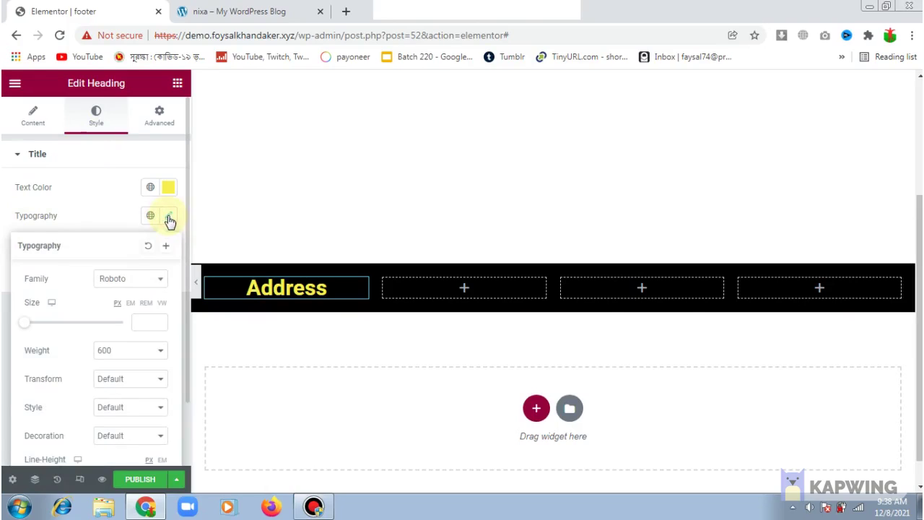
left_click(125, 288)
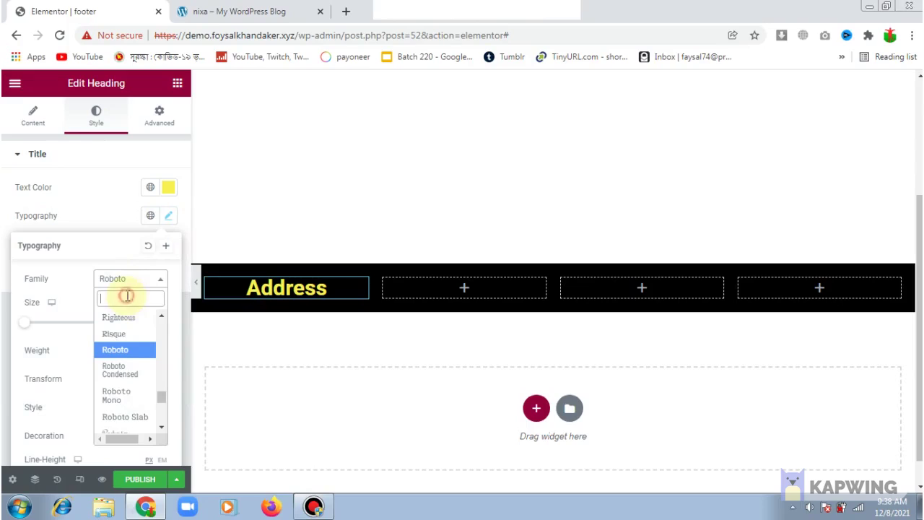
type("po")
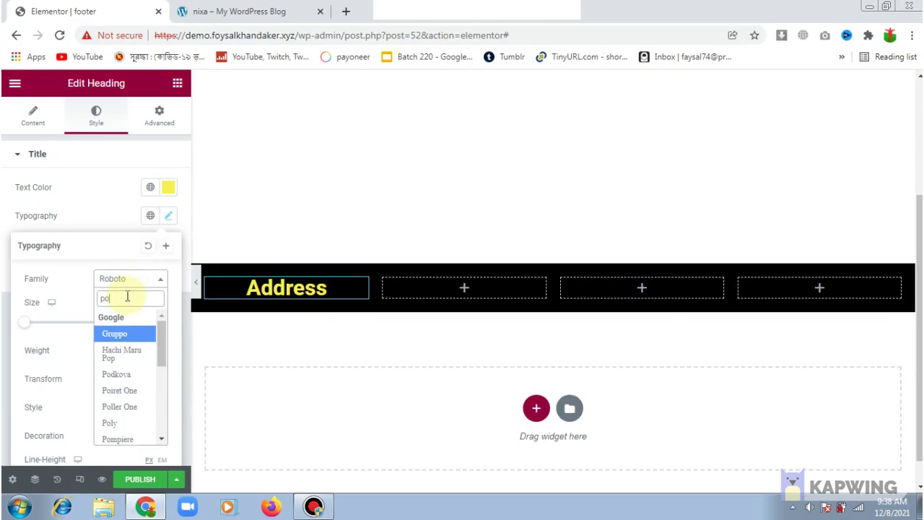
type("pp")
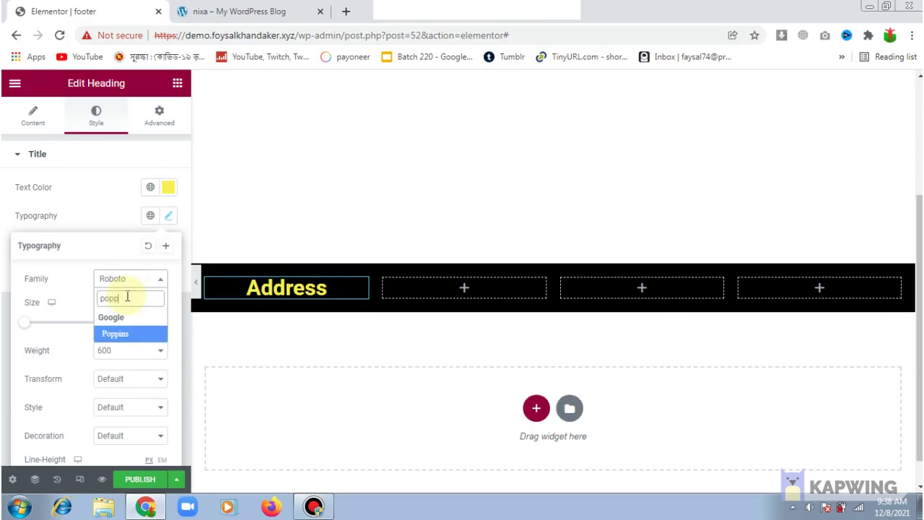
left_click(127, 335)
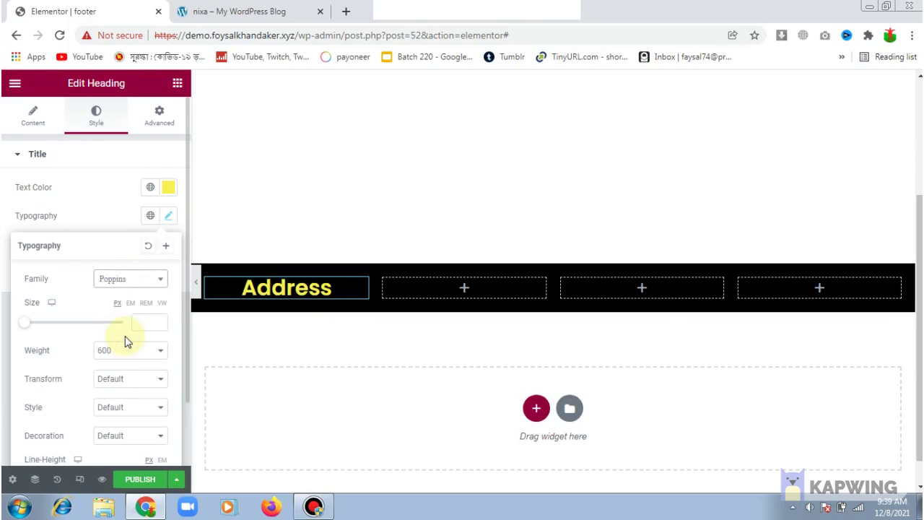
left_click_drag(27, 326, 40, 325)
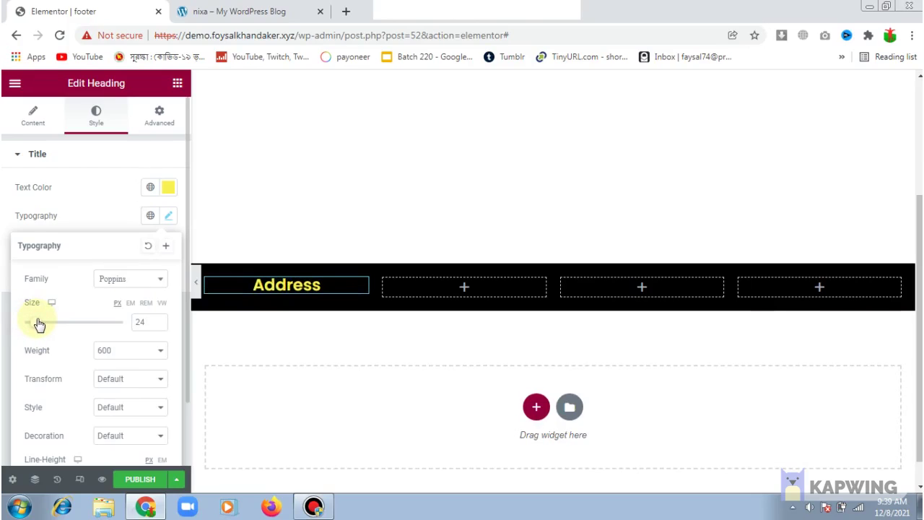
left_click(115, 352)
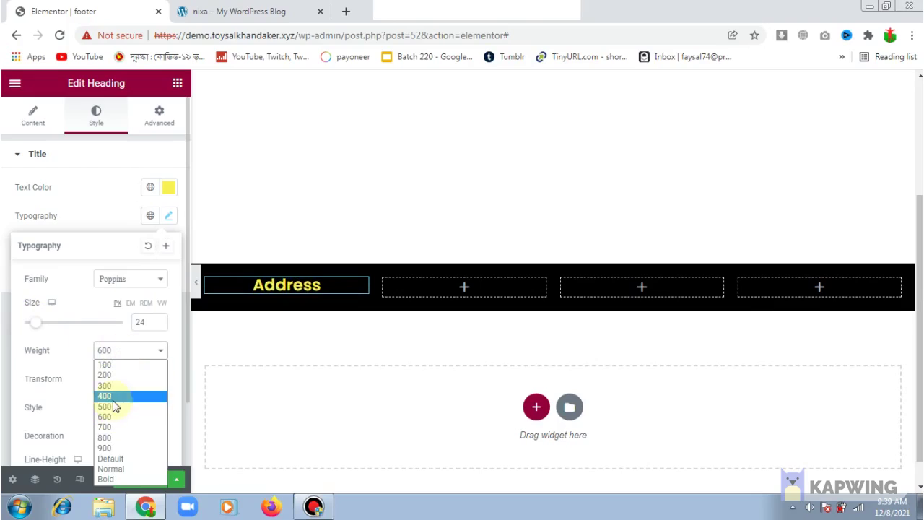
left_click(108, 479)
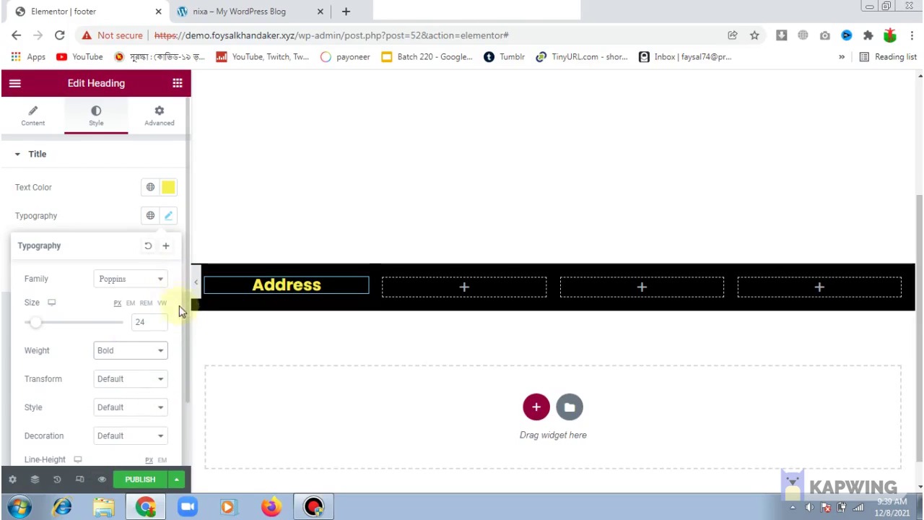
left_click(117, 204)
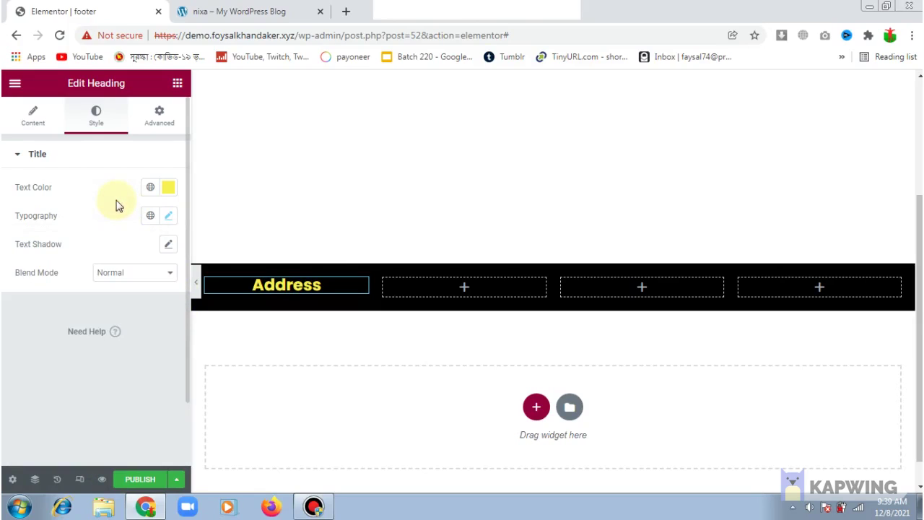
Step: Switch to the nixa reference site and copy the address paragraph under its footer's "Address" heading
left_click(180, 84)
left_click(245, 12)
left_click_drag(116, 360, 207, 377)
right_click(195, 372)
left_click(207, 381)
Step: Return to the footer template, add a Text Editor below the "Address" heading and replace its placeholder with the copied address
left_click(22, 10)
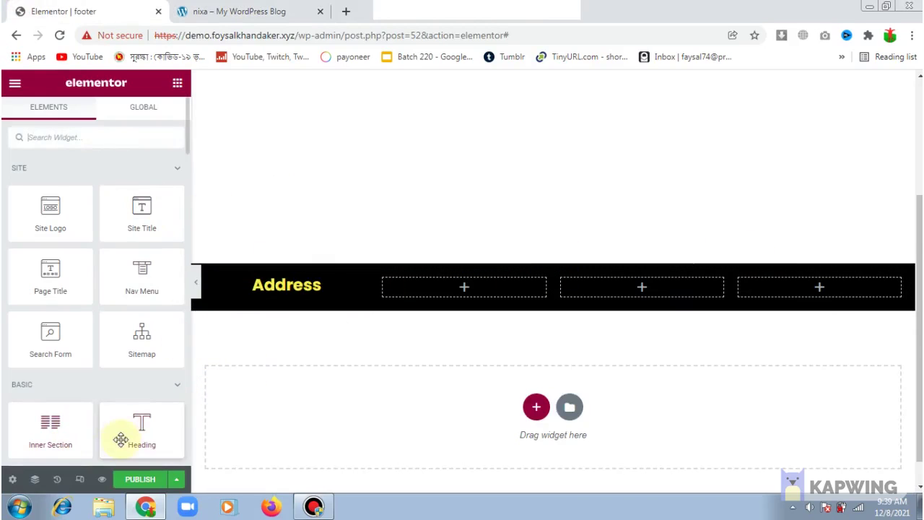
scroll(184, 140, "down", 5)
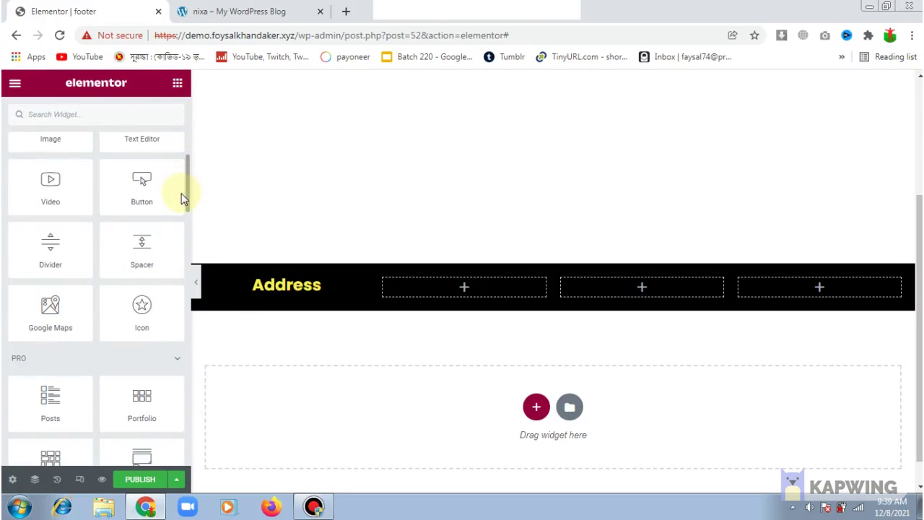
scroll(186, 192, "up", 2)
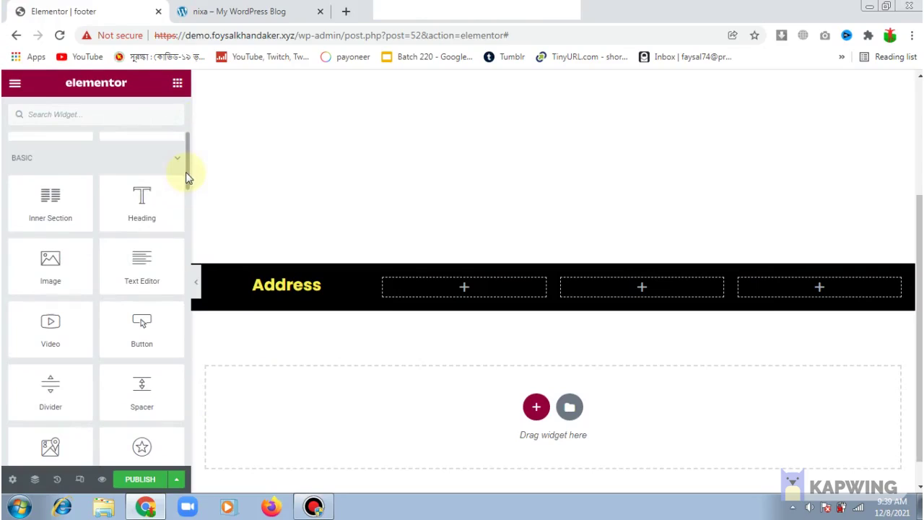
left_click_drag(142, 267, 260, 295)
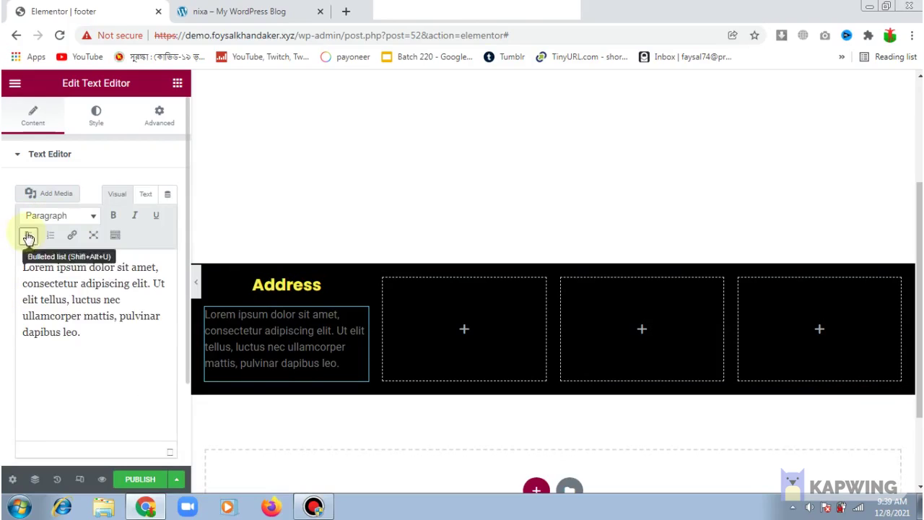
left_click_drag(80, 332, 7, 269)
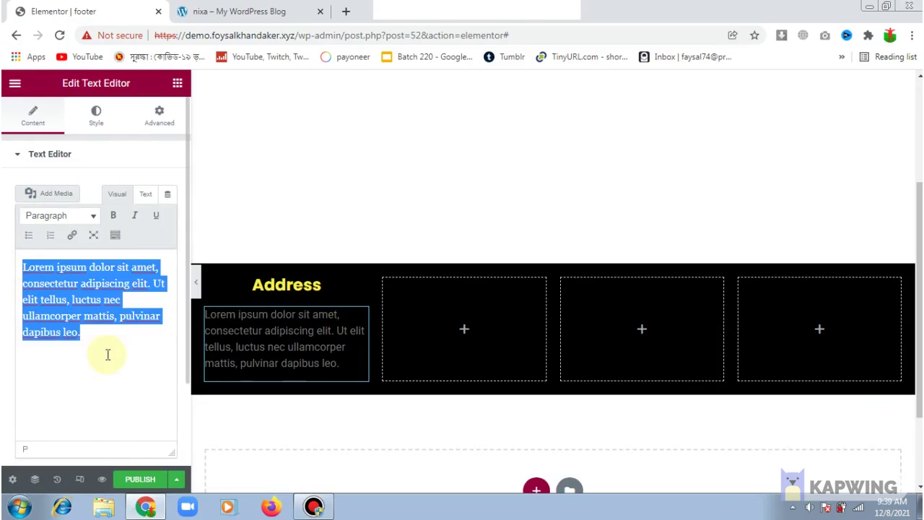
key("BackSpace")
key("ctrl+v")
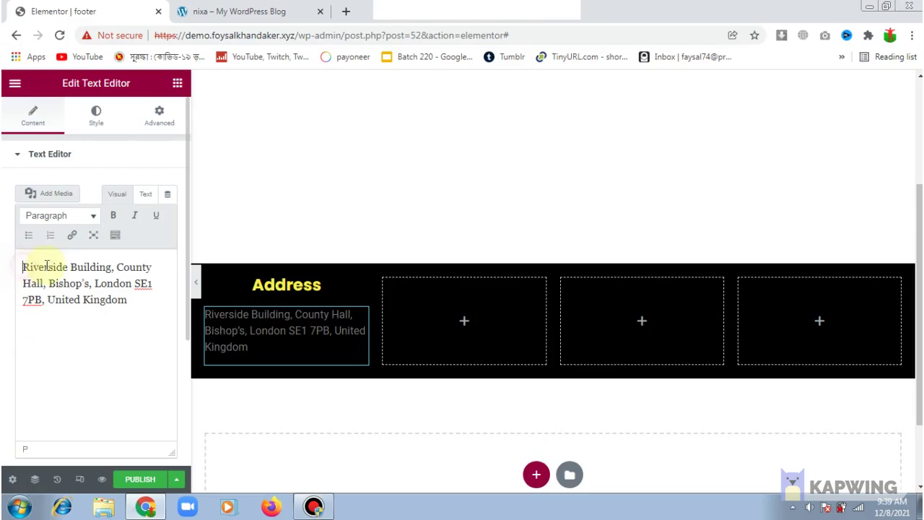
Step: Set the text color of the address paragraph to white, #FFFFFF
left_click(96, 116)
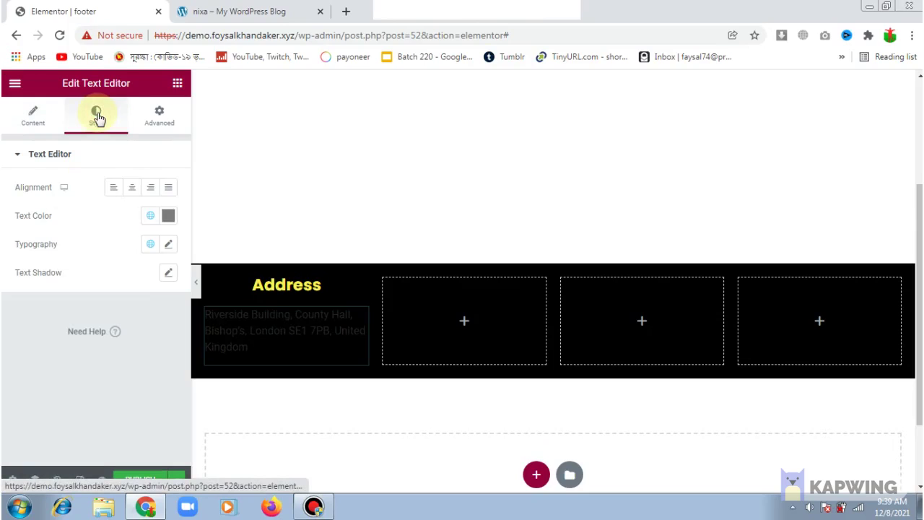
left_click(168, 215)
left_click_drag(103, 274, 93, 251)
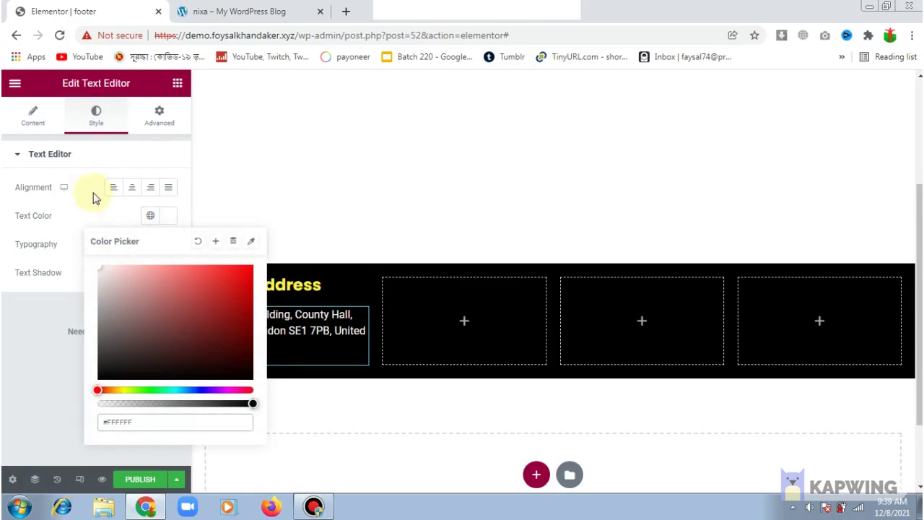
left_click(100, 217)
Step: Set the address paragraph's typography to the Poppins family at 12 px
left_click(168, 243)
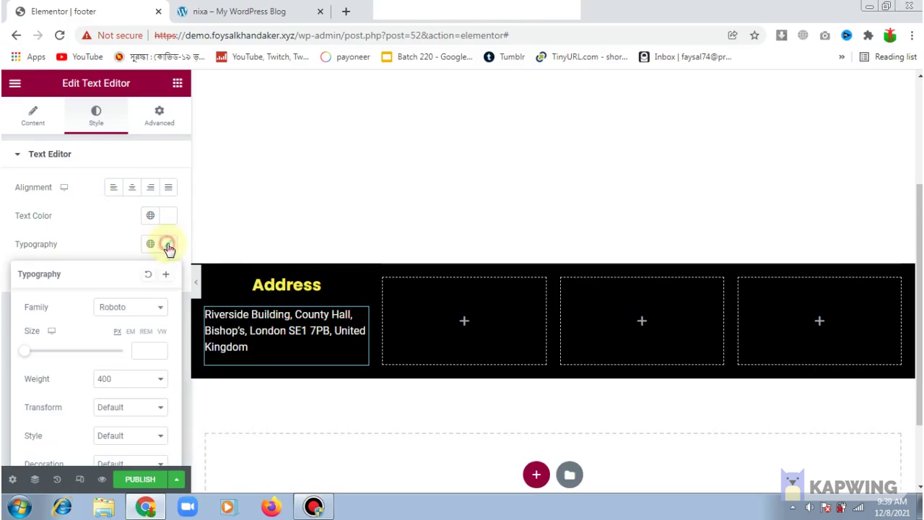
left_click(127, 318)
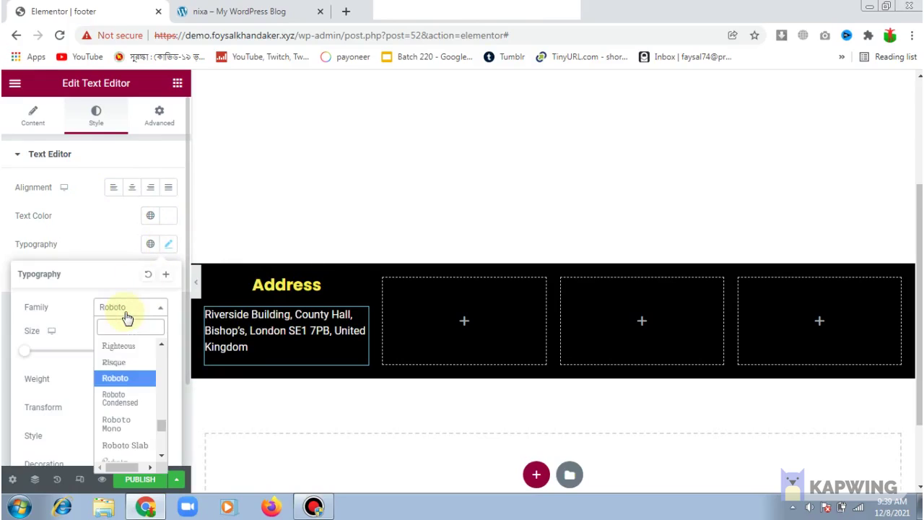
type("popp")
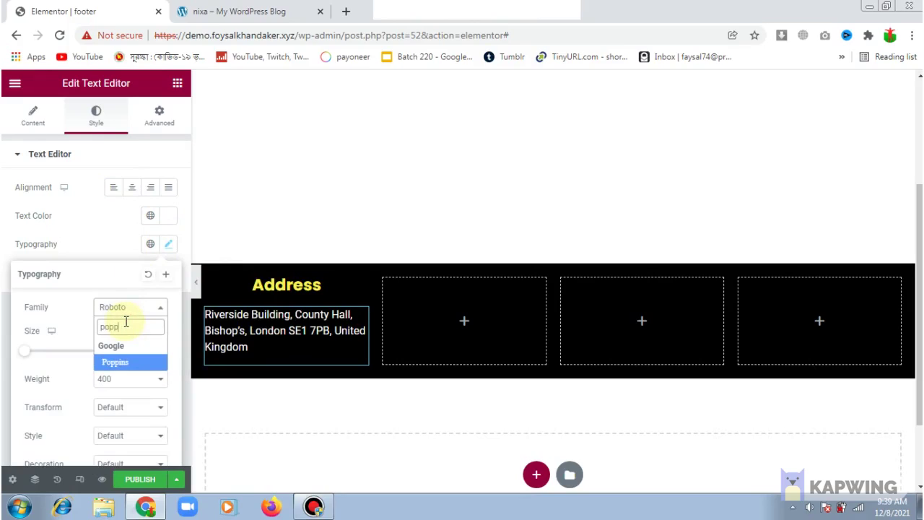
left_click(123, 364)
left_click_drag(25, 353, 31, 358)
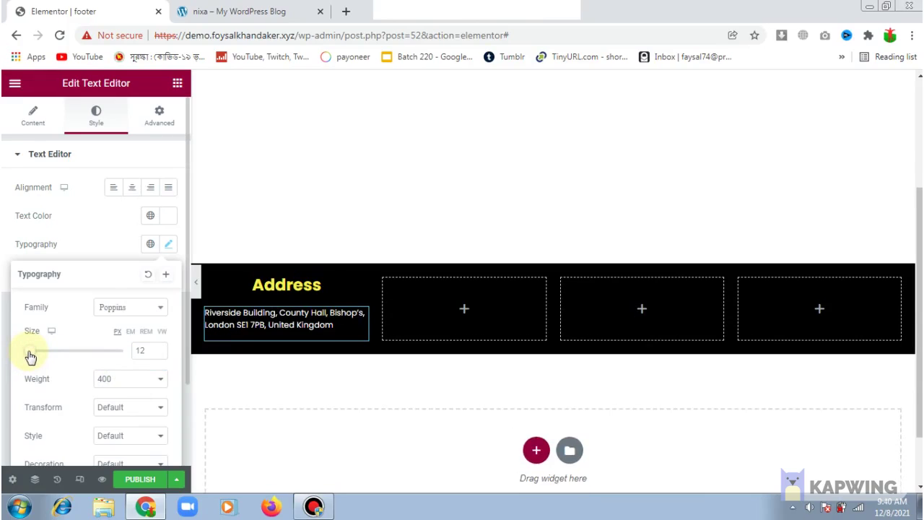
left_click(96, 246)
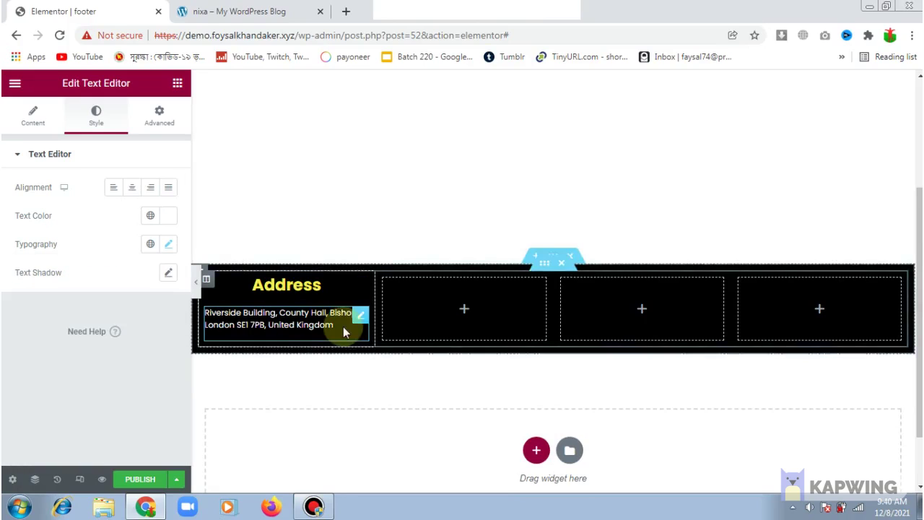
Step: Switch to the nixa reference site and copy the "Services" heading text from its footer
left_click(244, 10)
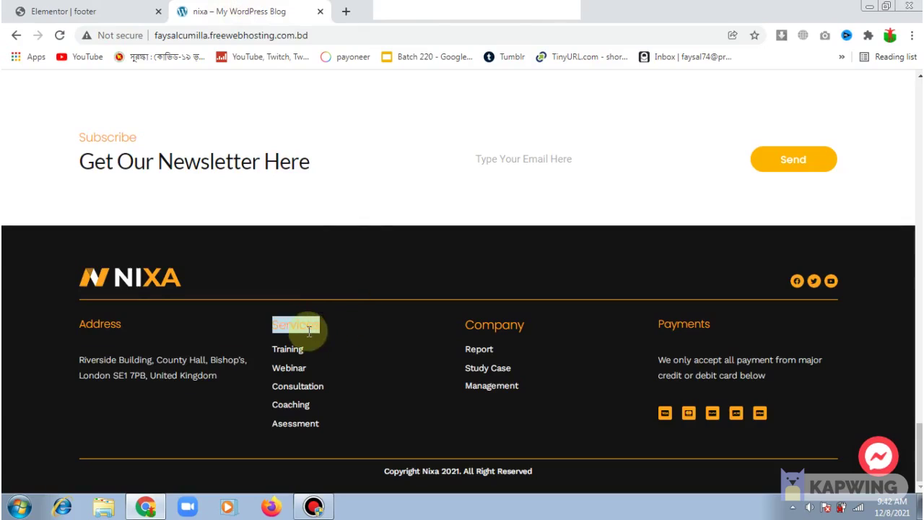
left_click_drag(319, 319, 268, 325)
right_click(274, 325)
left_click(299, 331)
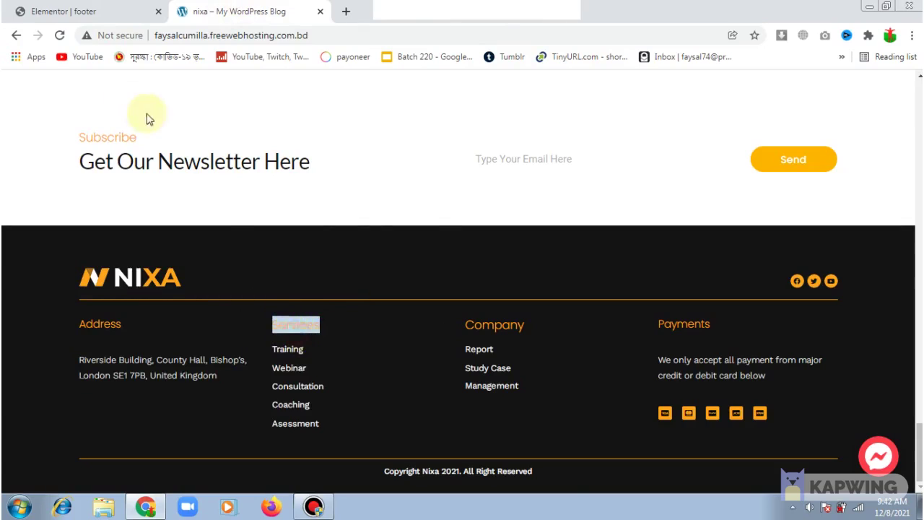
Step: Return to the footer template and add a heading reading "Services" in the second inner column
left_click(104, 8)
left_click_drag(136, 427, 474, 314)
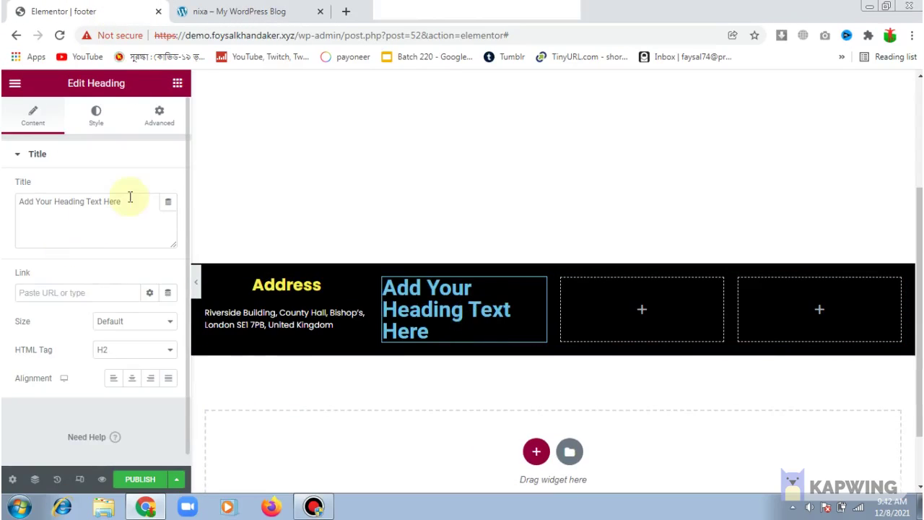
left_click_drag(126, 206, 18, 202)
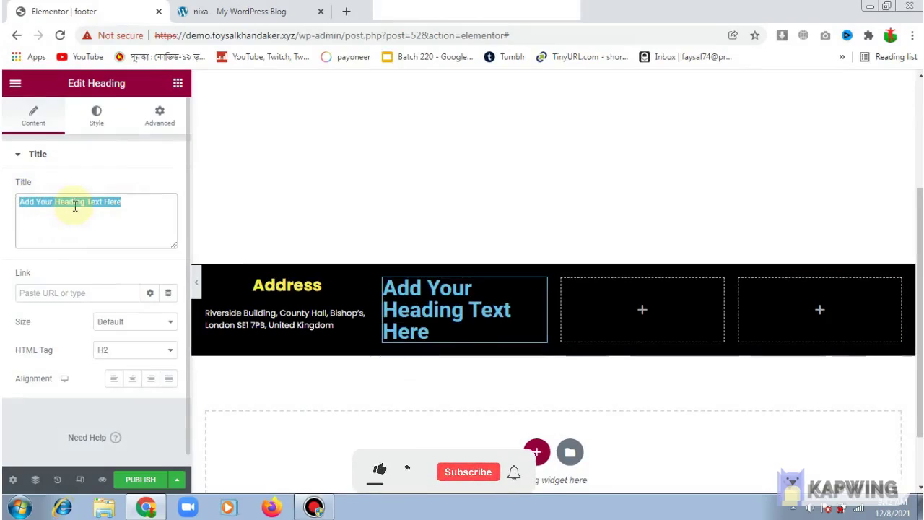
key("ctrl+v")
Step: Set the text color of the "Services" heading to yellow, #FBE527
left_click(97, 109)
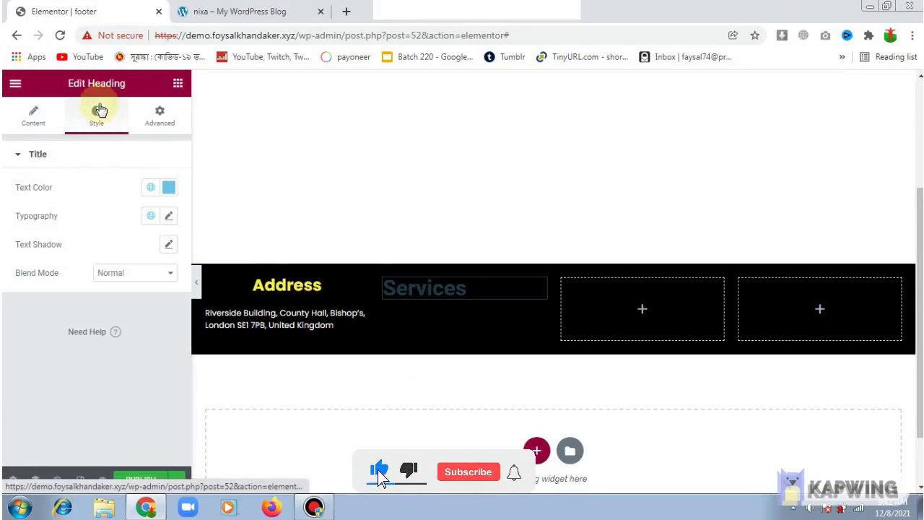
left_click(170, 187)
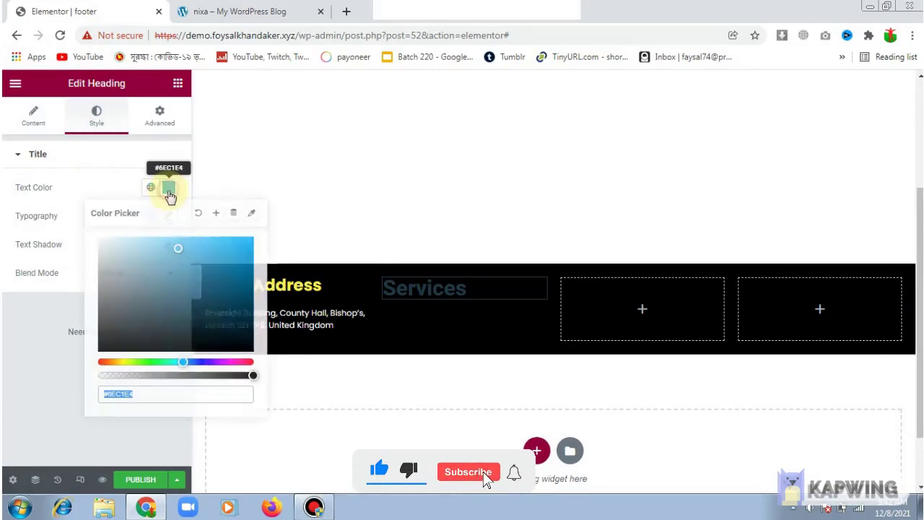
left_click(122, 364)
left_click(233, 250)
left_click_drag(233, 250, 229, 238)
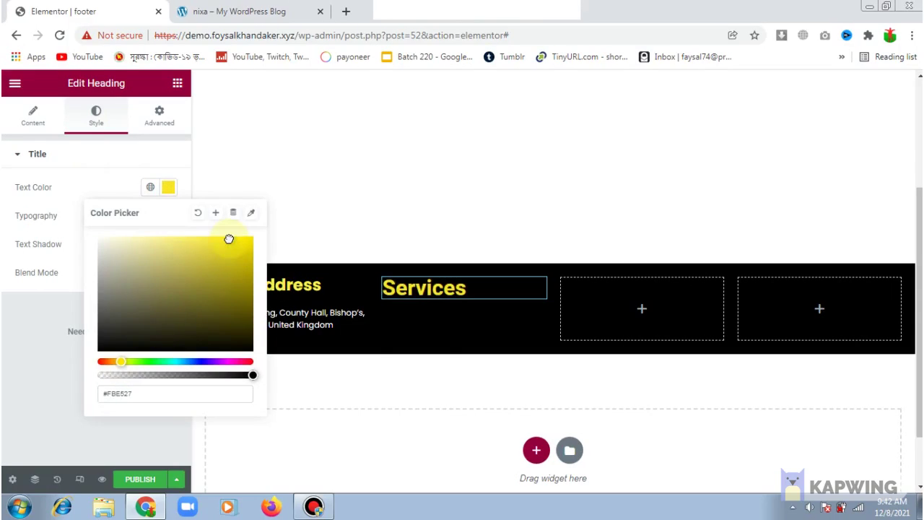
left_click(44, 299)
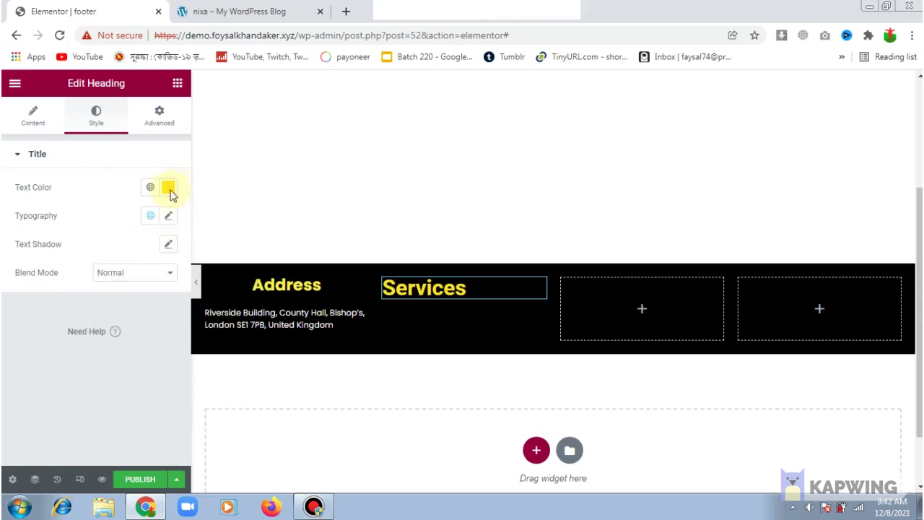
Step: Set the "Services" heading's typography to the Poppins family at 23 px
left_click(169, 217)
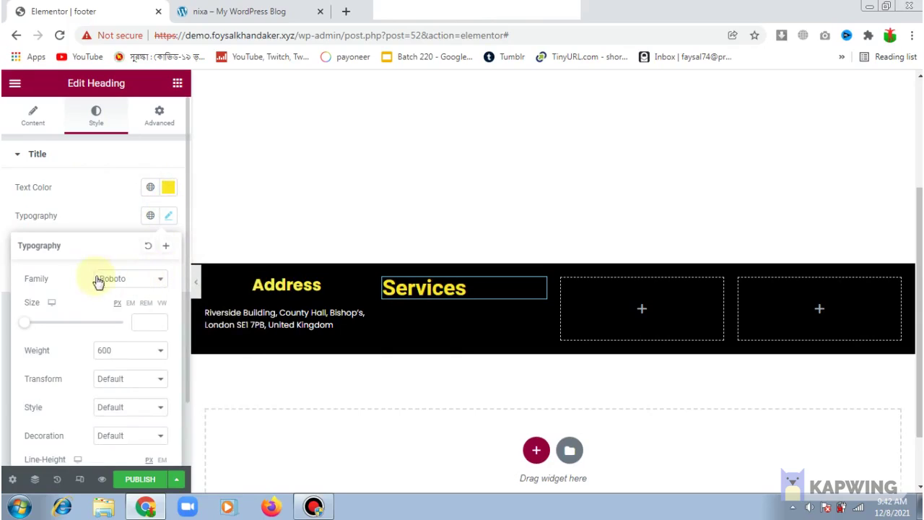
left_click(127, 282)
left_click(132, 289)
left_click(134, 282)
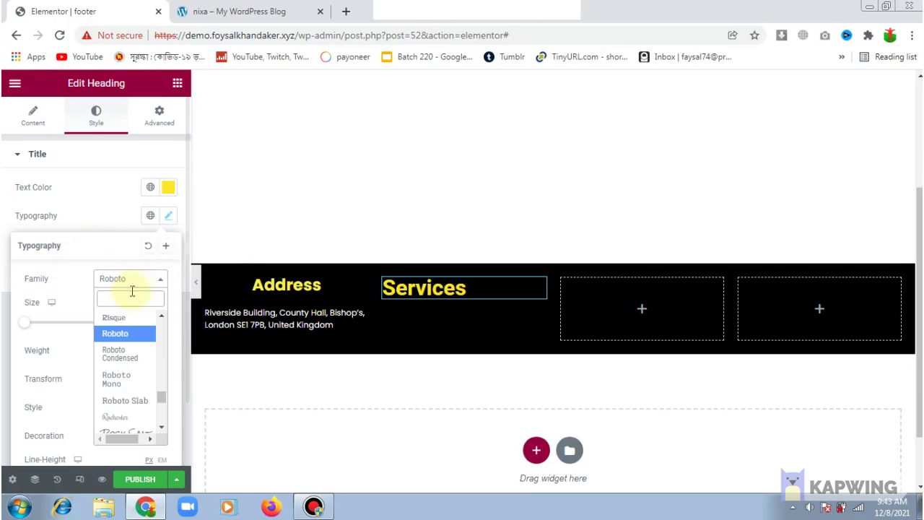
type("popp")
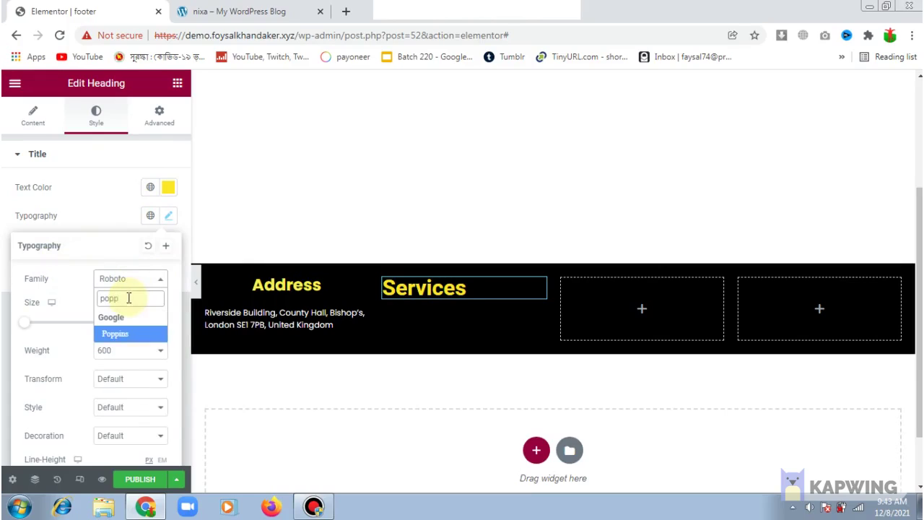
left_click(121, 334)
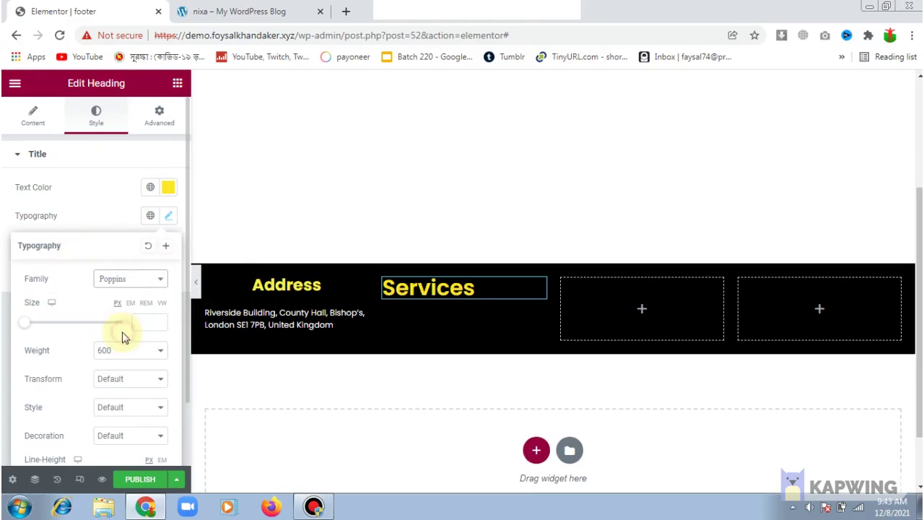
left_click(24, 323)
left_click_drag(29, 326, 34, 326)
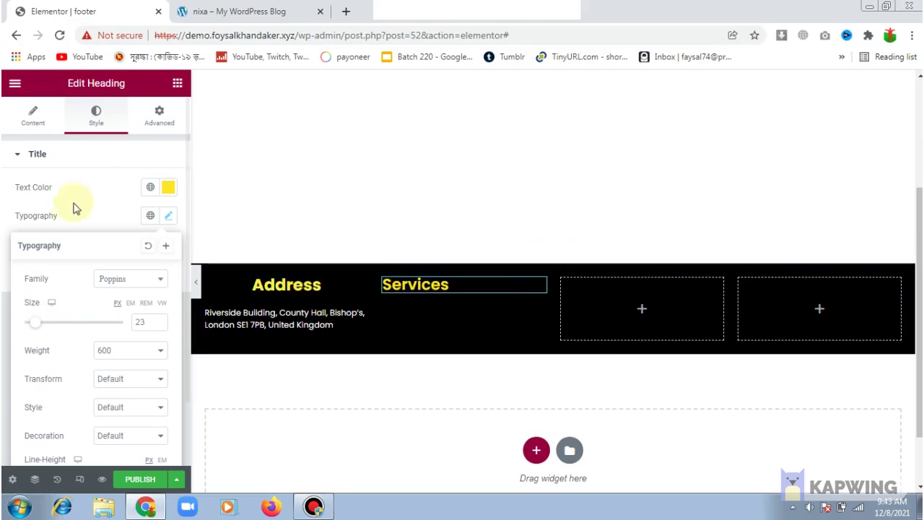
Step: Center-align the "Services" heading in the second inner column
left_click(106, 205)
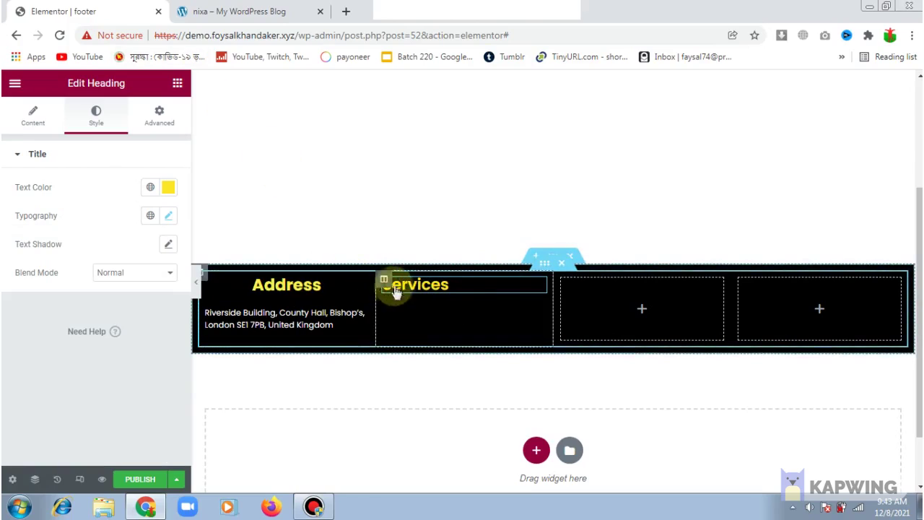
left_click(34, 126)
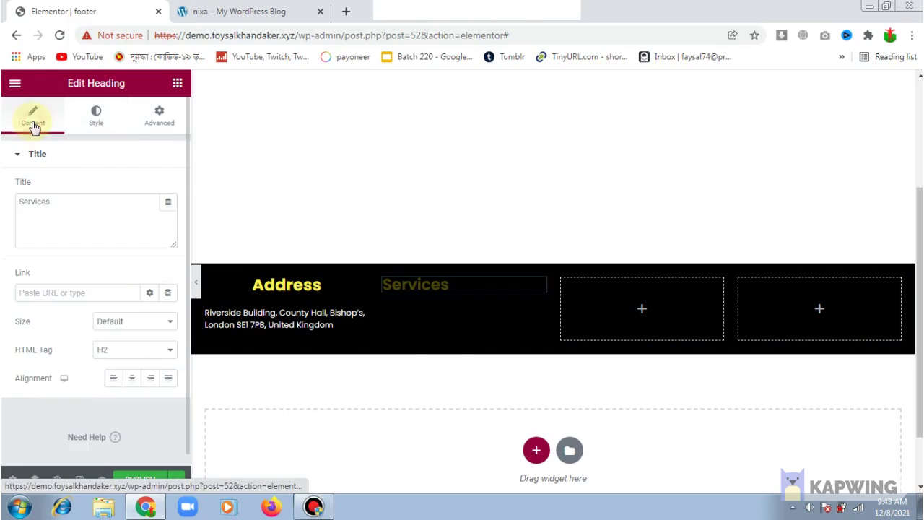
left_click(132, 381)
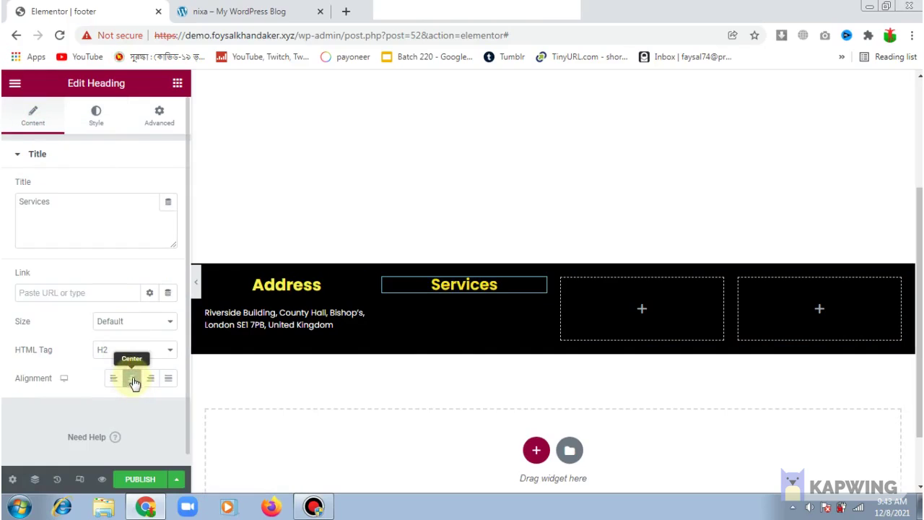
Step: Switch to the nixa reference site and copy the "Training" link text from its footer's Services column
left_click(237, 8)
left_click(356, 369)
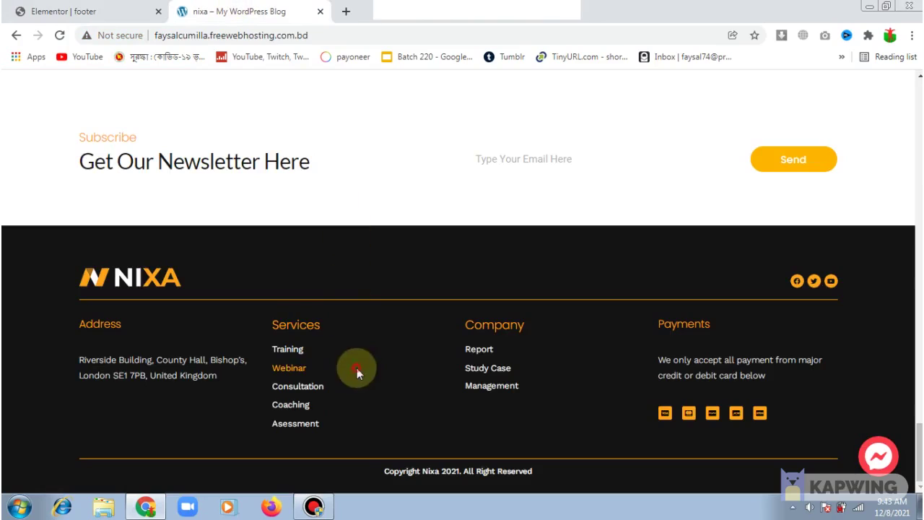
left_click_drag(309, 354, 281, 349)
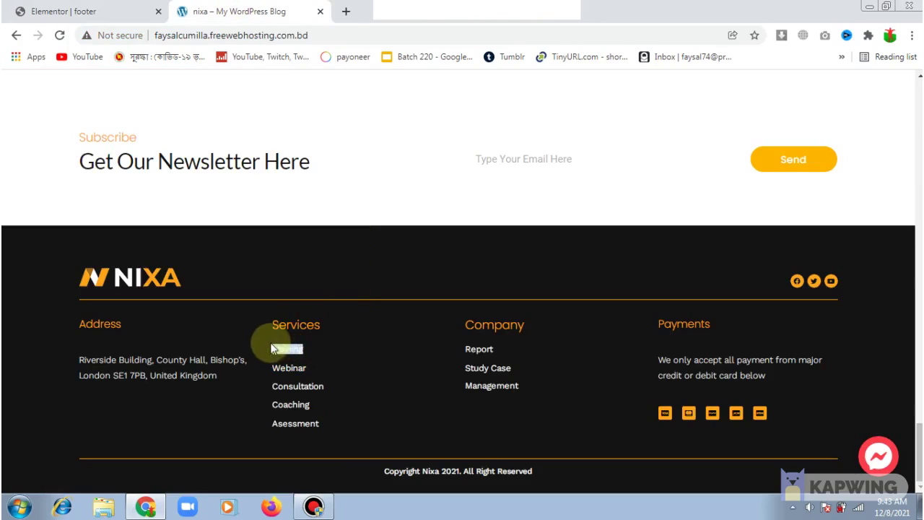
right_click(273, 349)
left_click(285, 357)
left_click(309, 358)
Step: Return to the footer template and add a center-aligned heading reading "Training" below the "Services" heading
left_click(90, 9)
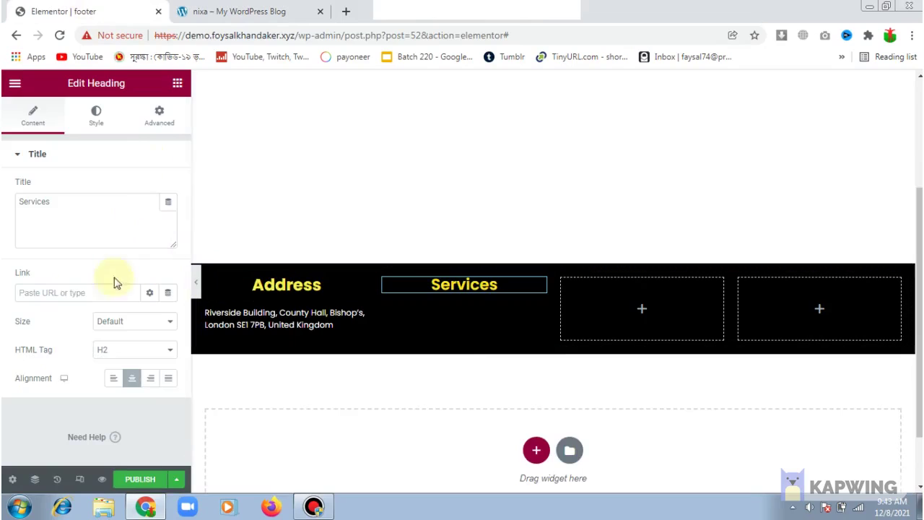
left_click(177, 83)
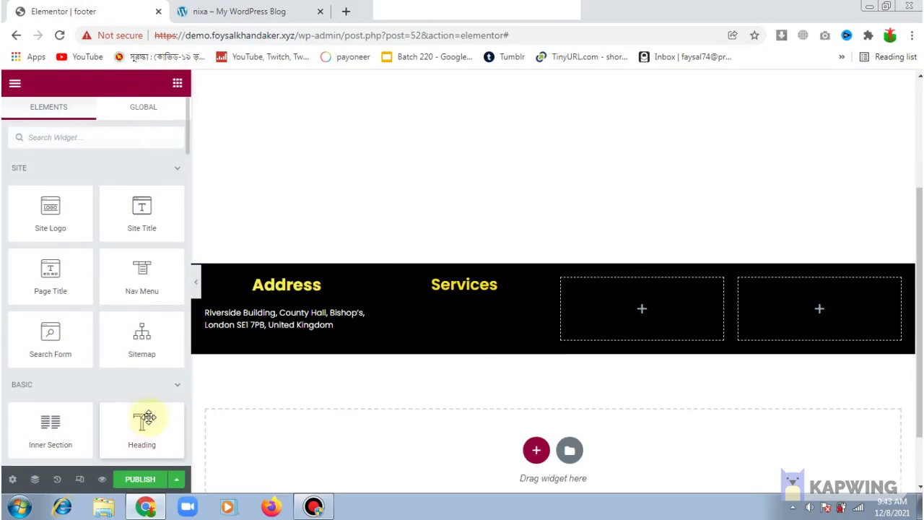
left_click_drag(137, 438, 472, 294)
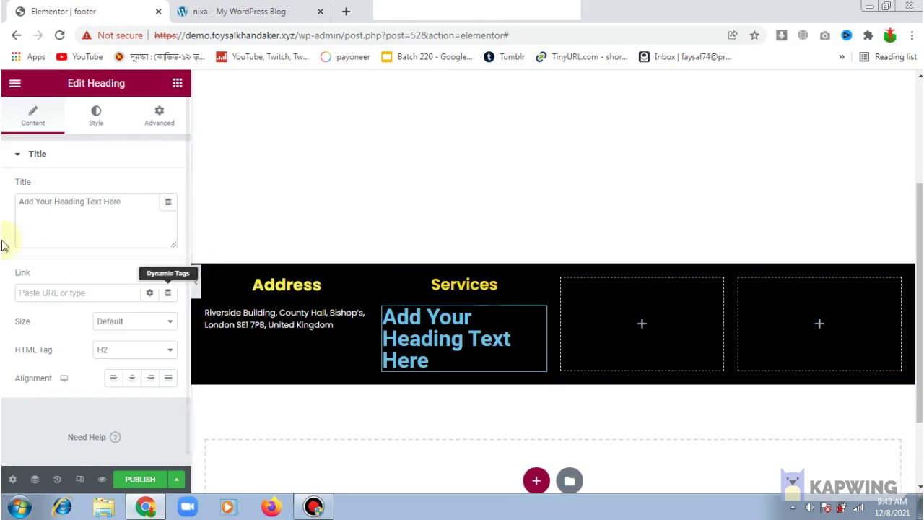
left_click_drag(123, 214, 5, 200)
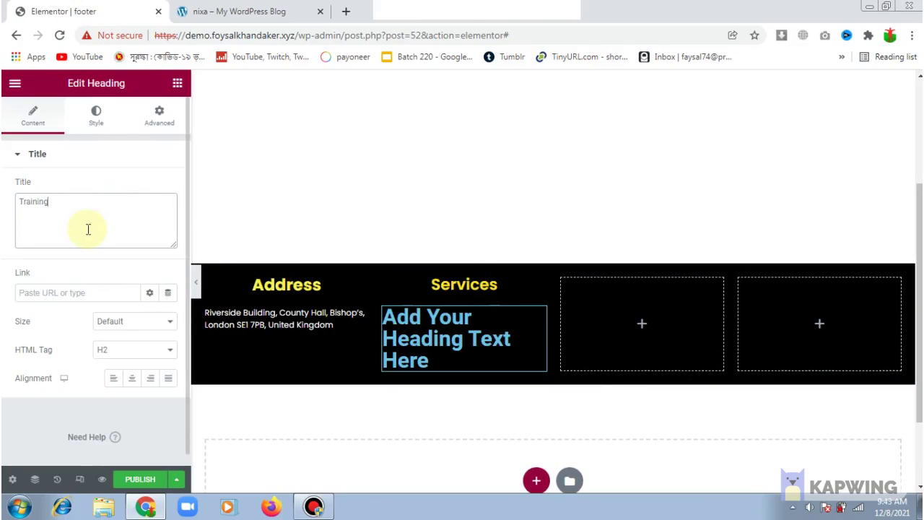
type("Training")
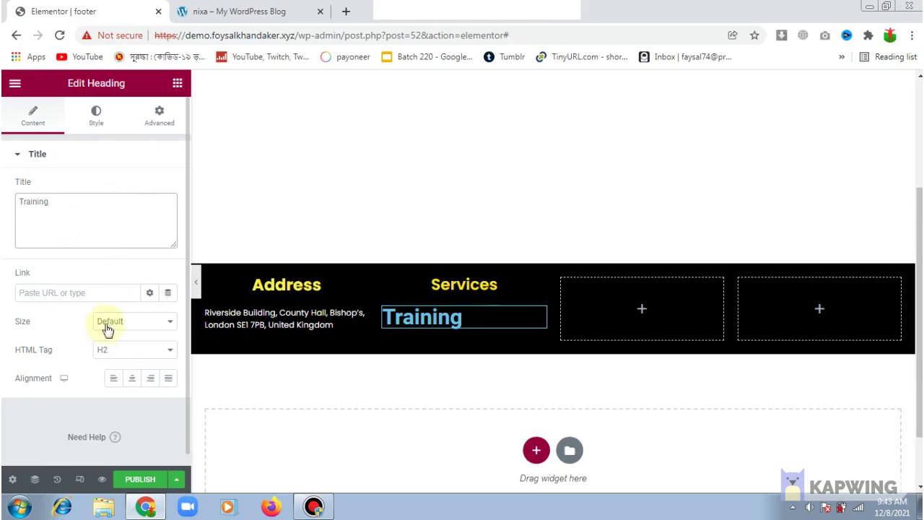
left_click(131, 378)
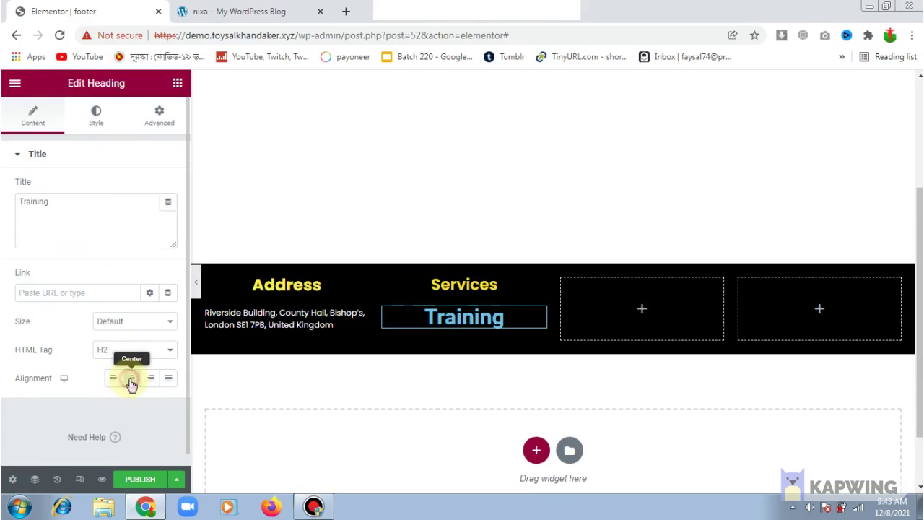
Step: Set the text color of the "Training" heading to white
left_click(113, 121)
left_click(168, 186)
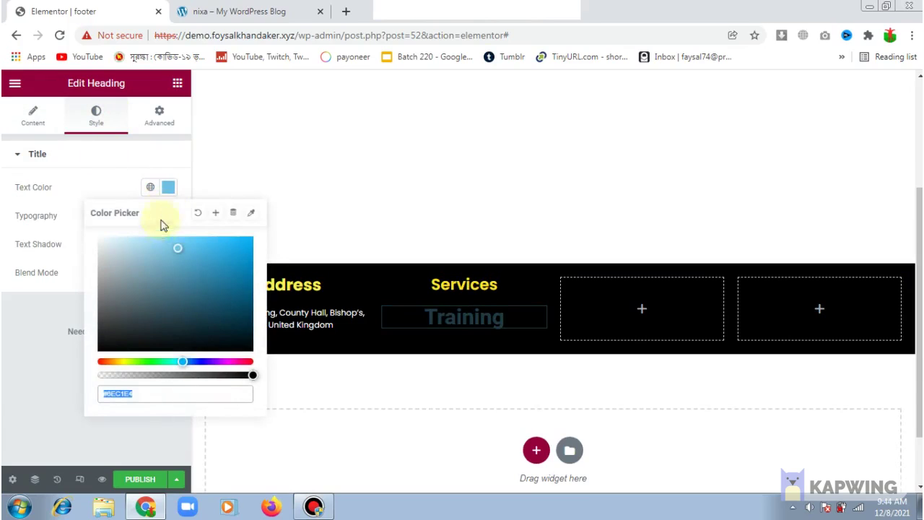
left_click_drag(124, 264, 92, 227)
left_click(107, 163)
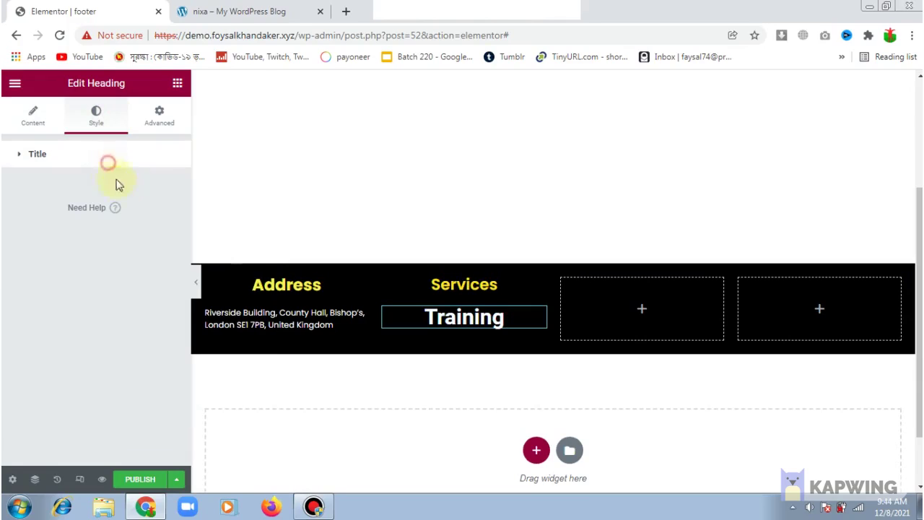
Step: Set the "Training" heading's typography to the Poppins family at 12 px
left_click(57, 155)
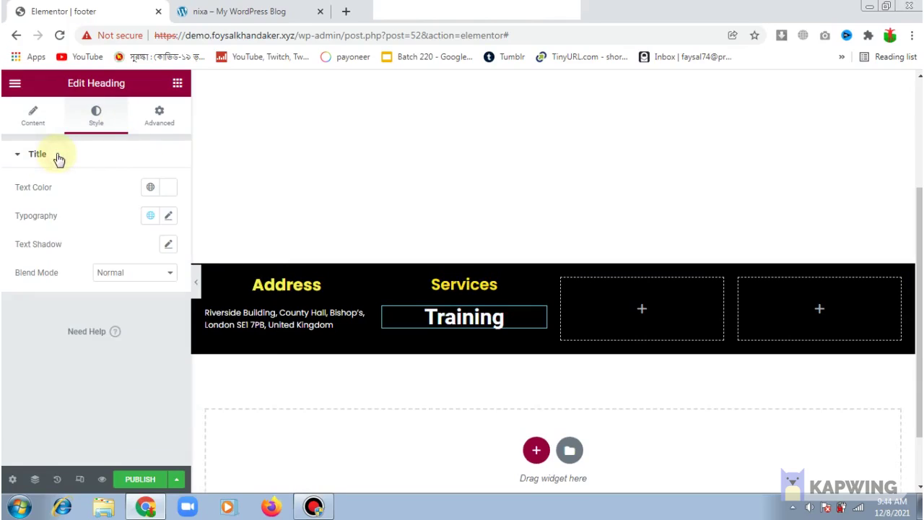
left_click(169, 218)
left_click(128, 280)
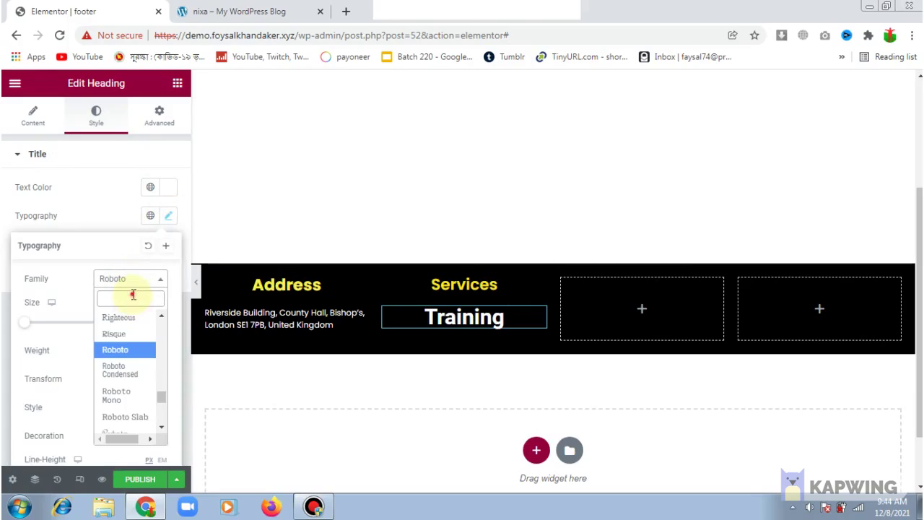
type("pop")
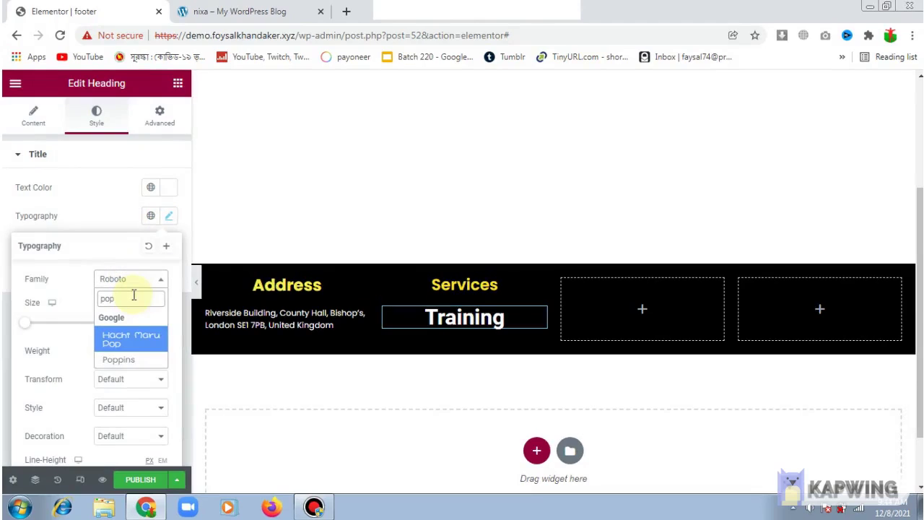
left_click(130, 358)
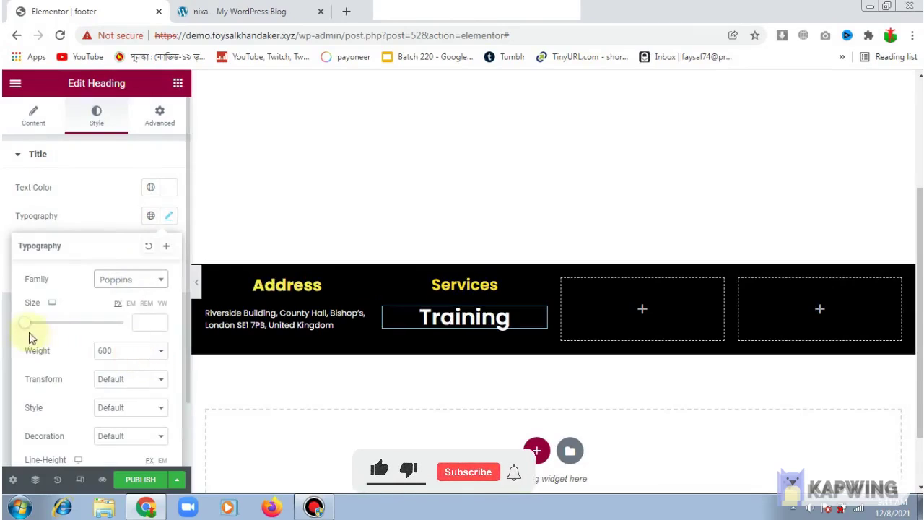
left_click_drag(29, 326, 36, 328)
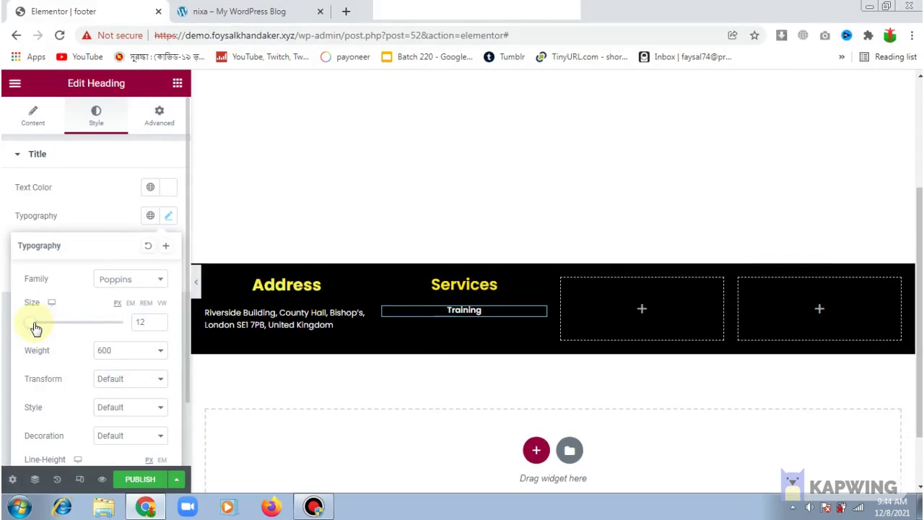
left_click(105, 213)
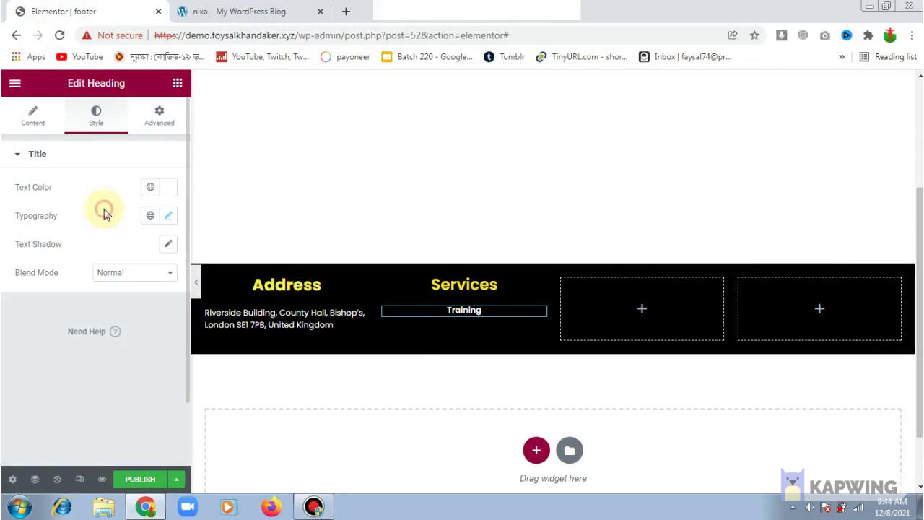
Step: Set the link of the "Training" heading to the placeholder "#"
left_click(33, 114)
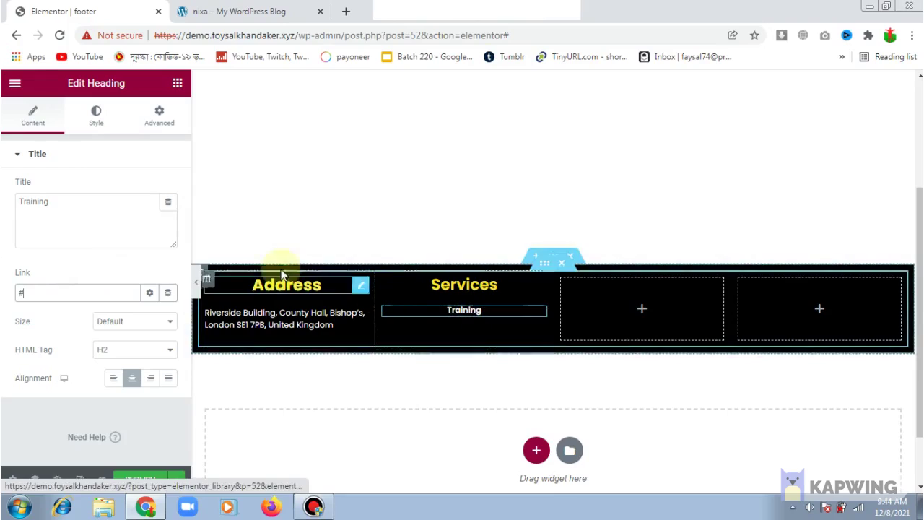
left_click(76, 127)
left_click(152, 126)
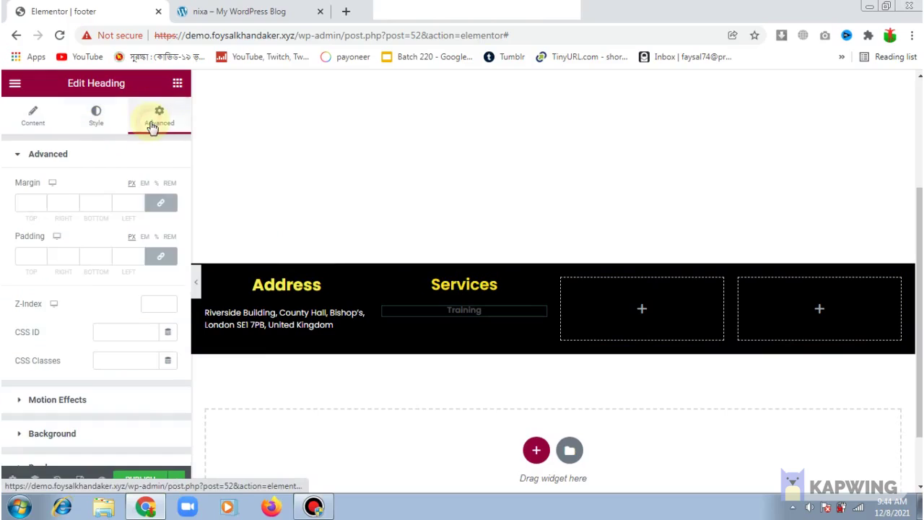
left_click(31, 114)
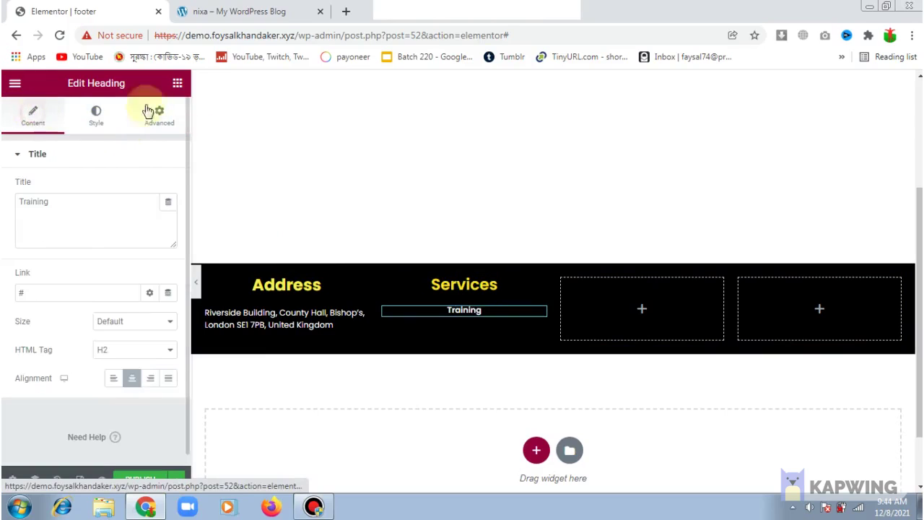
Step: Copy the "Webinar" text from the nixa reference site's Services column and return to the footer template
left_click(238, 11)
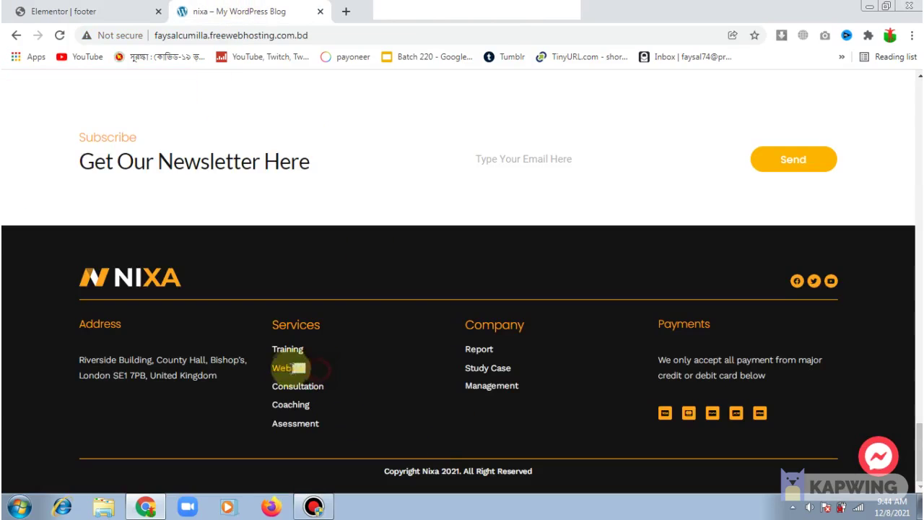
left_click_drag(298, 368, 280, 368)
right_click(280, 369)
left_click(298, 378)
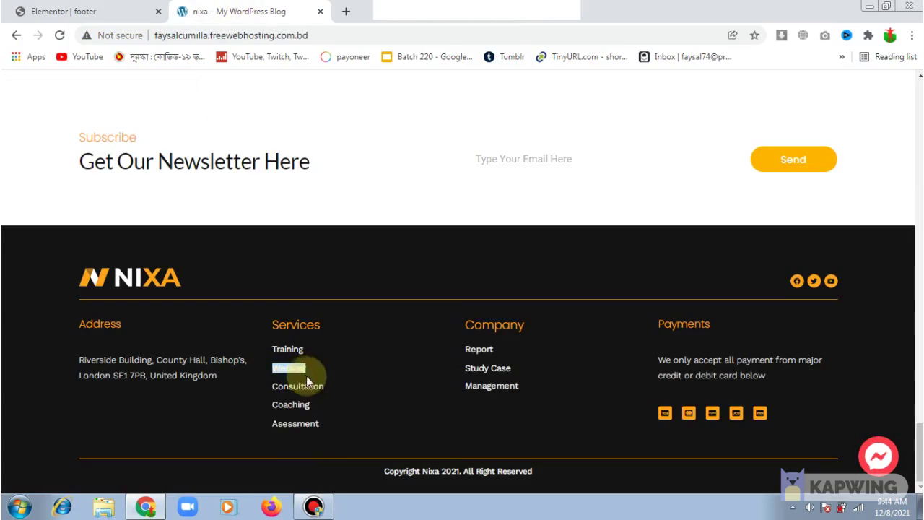
left_click(80, 10)
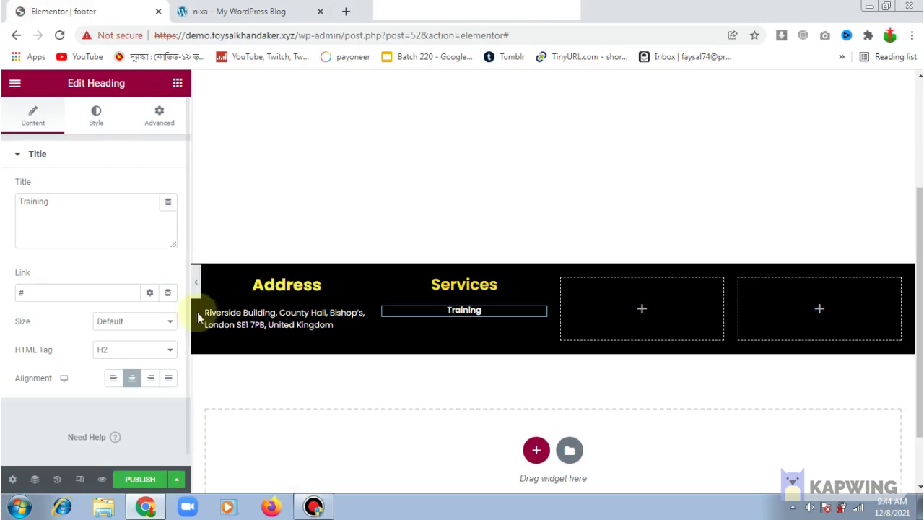
Step: Try adding a new heading reading "Webinar" below "Training", and delete that heading again
left_click(159, 112)
left_click(177, 83)
left_click_drag(146, 452, 468, 317)
left_click_drag(134, 202, 12, 208)
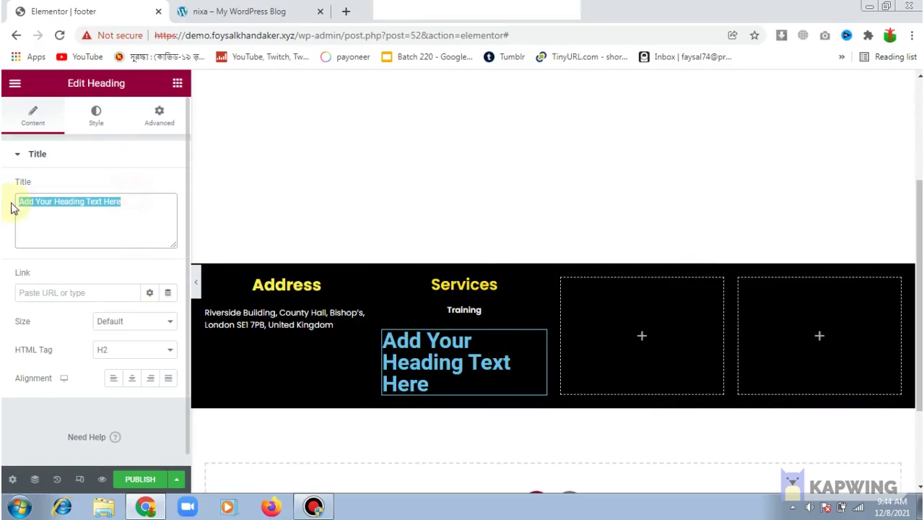
type("Webinar")
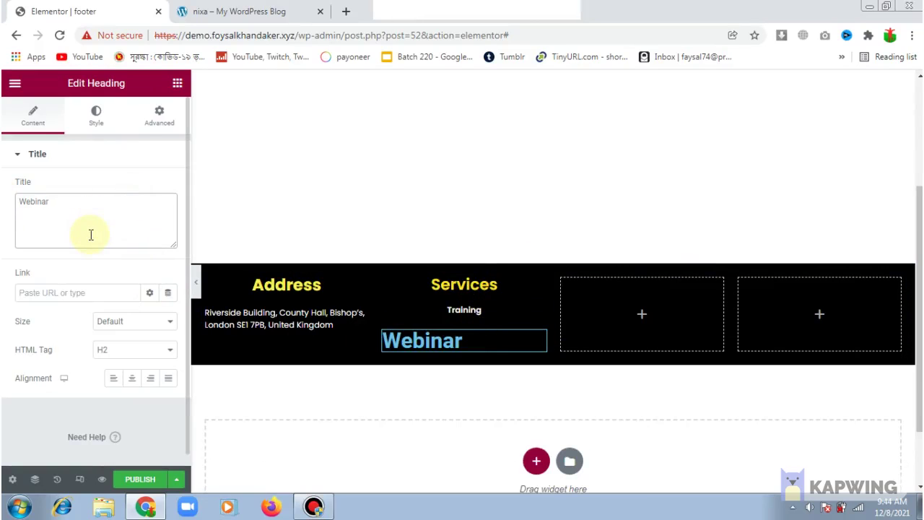
left_click(124, 160)
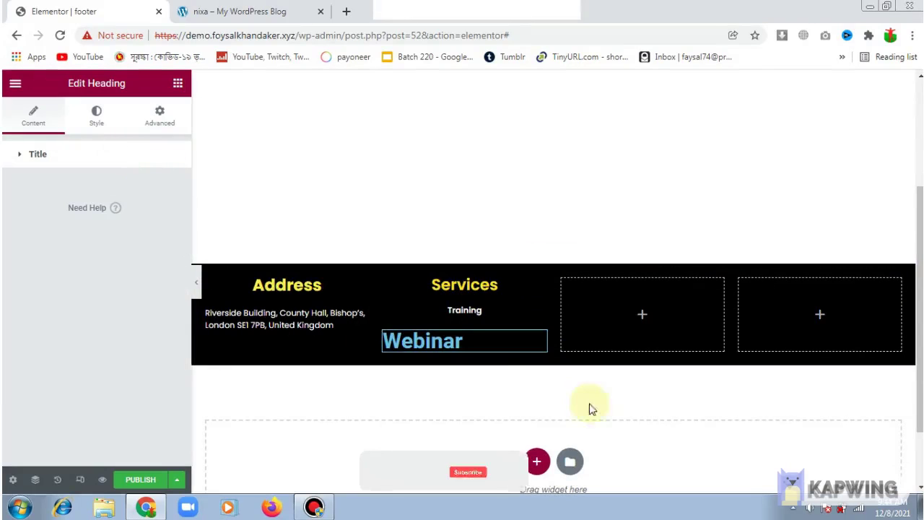
right_click(505, 346)
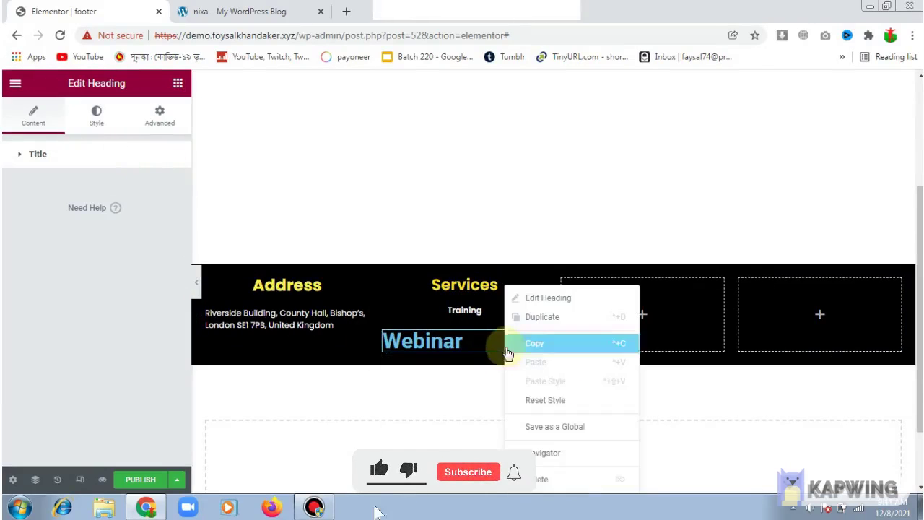
left_click(548, 478)
Step: Duplicate the "Training" heading three times within the Services column
right_click(490, 309)
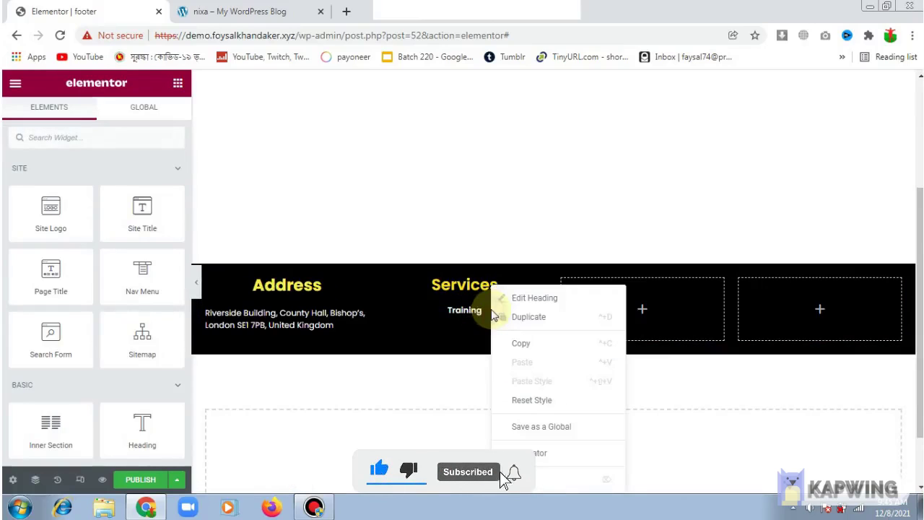
left_click(538, 318)
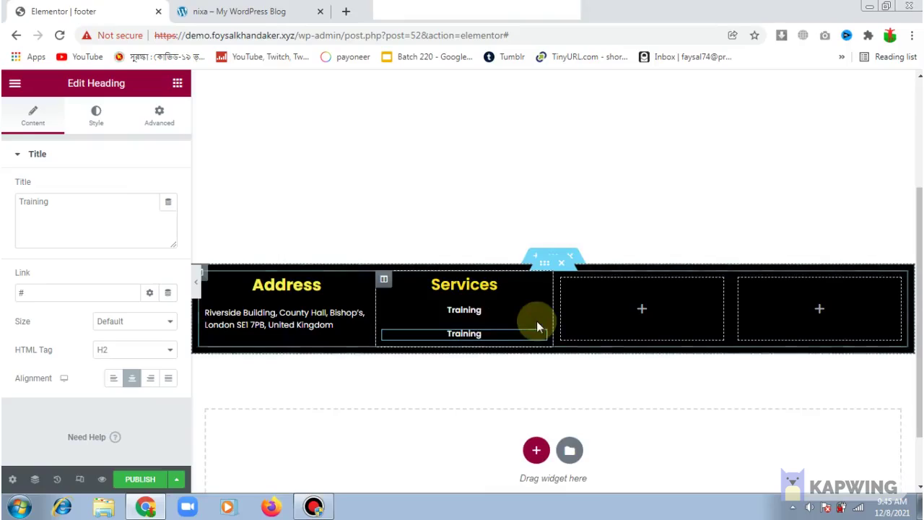
right_click(474, 340)
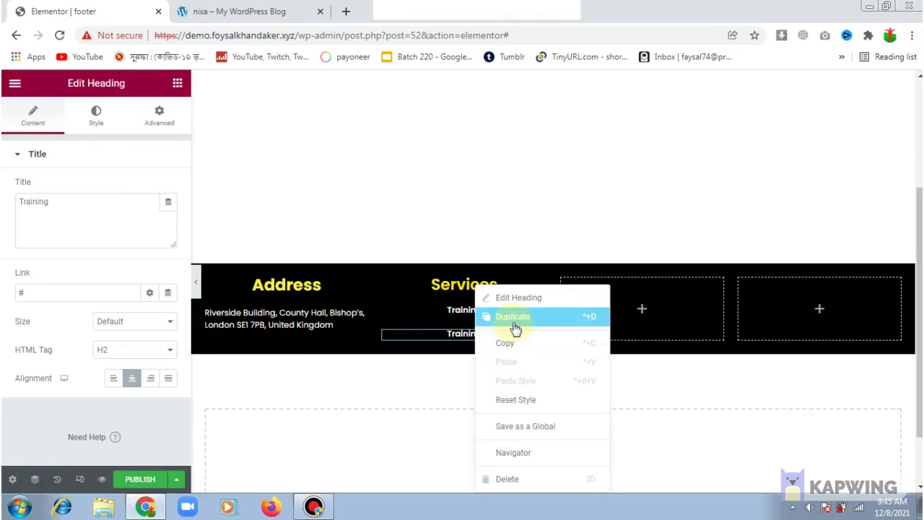
left_click(514, 326)
right_click(482, 358)
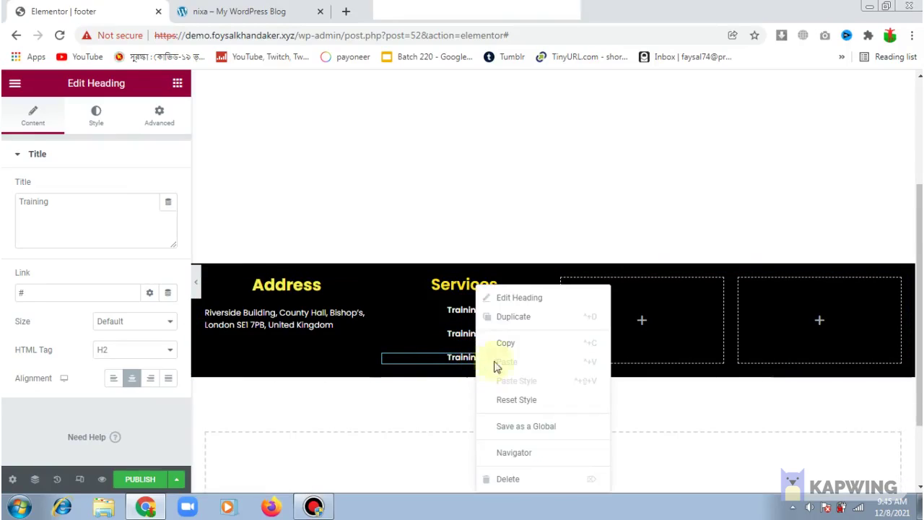
left_click(528, 318)
Step: Change the title of the second "Training" heading in the Services column to "Webinar"
left_click(462, 333)
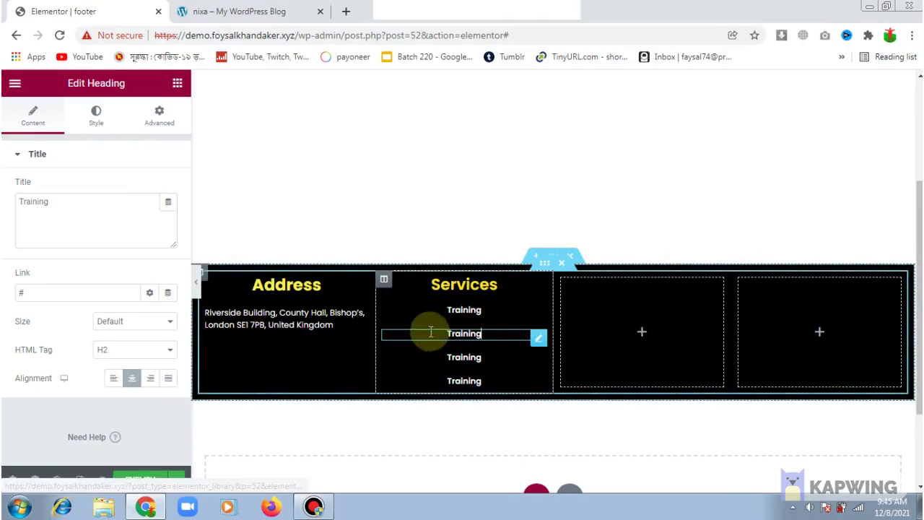
double_click(51, 214)
type("Webinar")
Step: Copy the "Consultation" text from the nixa reference footer and use it as the title of the third Services link heading
left_click(220, 12)
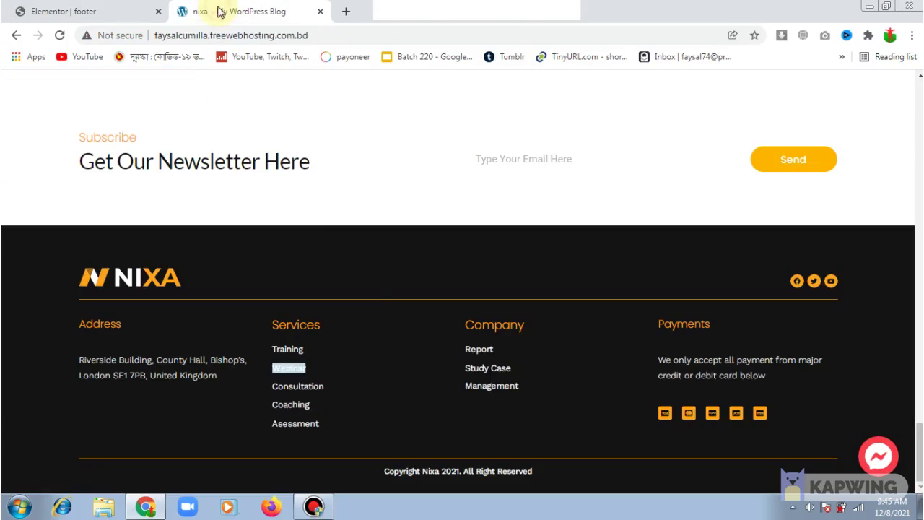
right_click(293, 387)
left_click(313, 393)
left_click(117, 13)
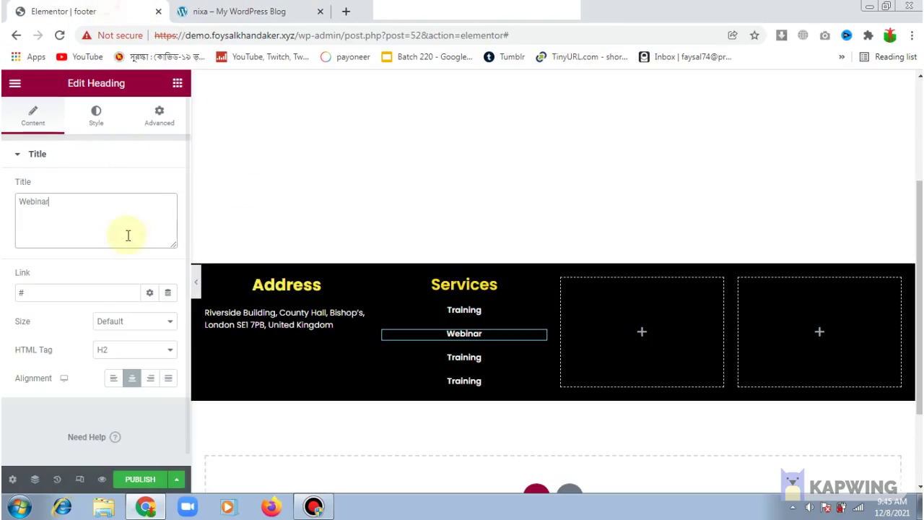
left_click(449, 361)
triple_click(134, 221)
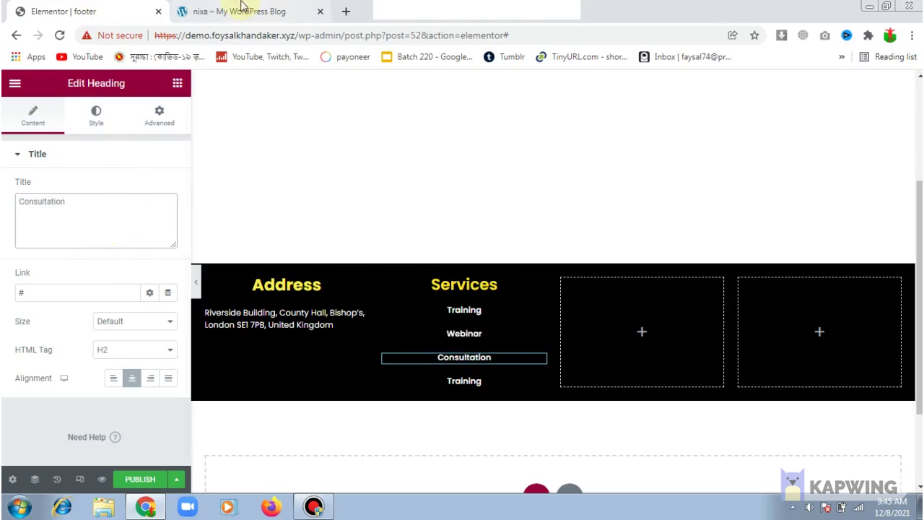
Step: Copy the "Coaching" text from the nixa reference footer and use it as the title of the fourth Services link heading
left_click(242, 11)
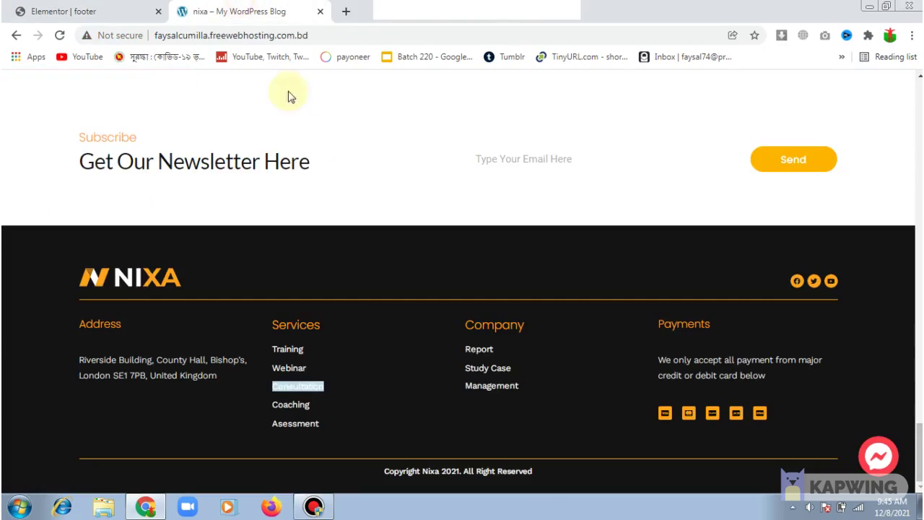
right_click(283, 402)
left_click(301, 314)
key("ctrl+Tab")
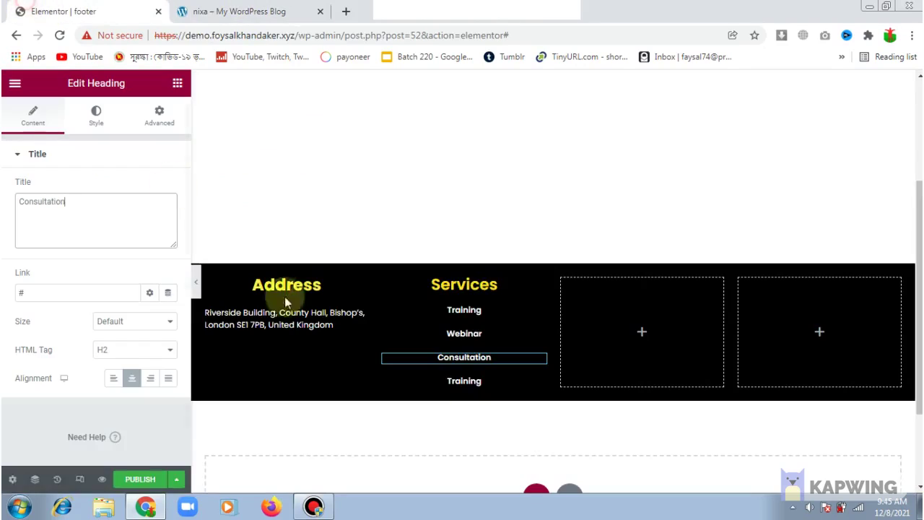
left_click(466, 381)
left_click_drag(66, 200, 3, 200)
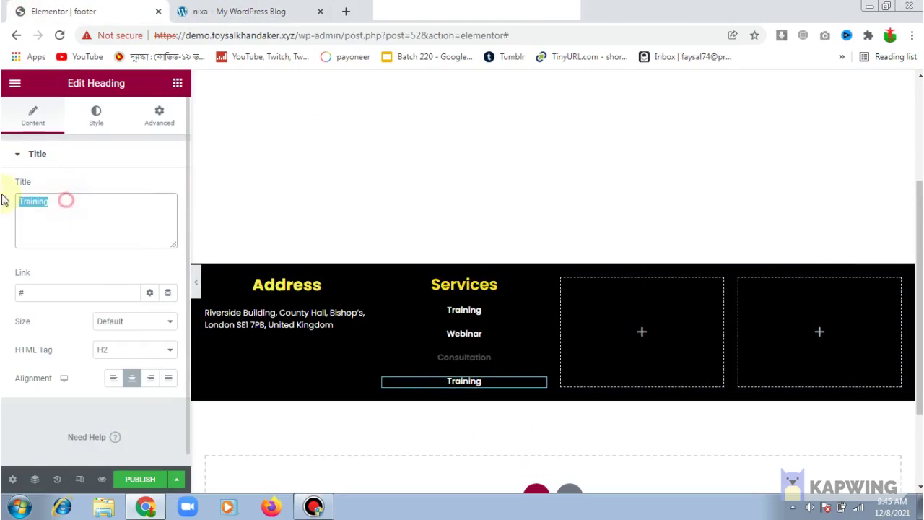
left_click(72, 155)
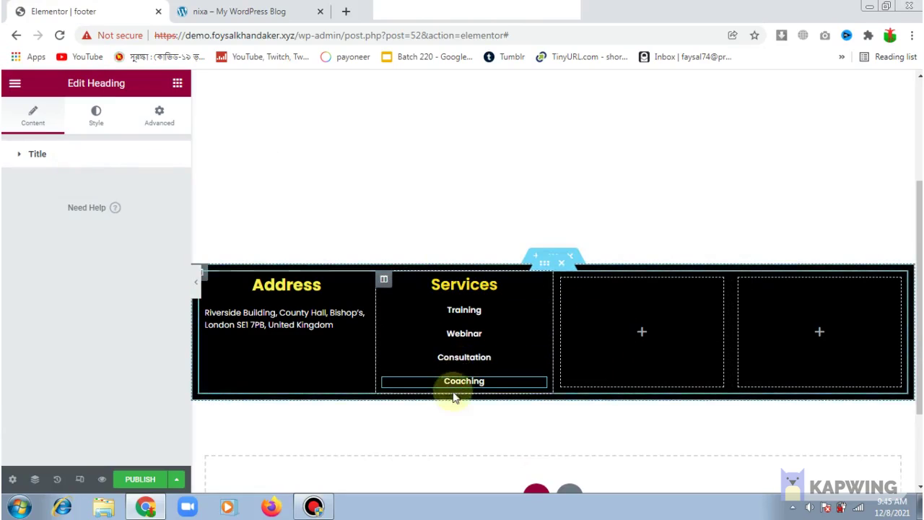
Step: Check the nixa reference footer and paste a copy of the "Services" heading into the empty third column
left_click(226, 8)
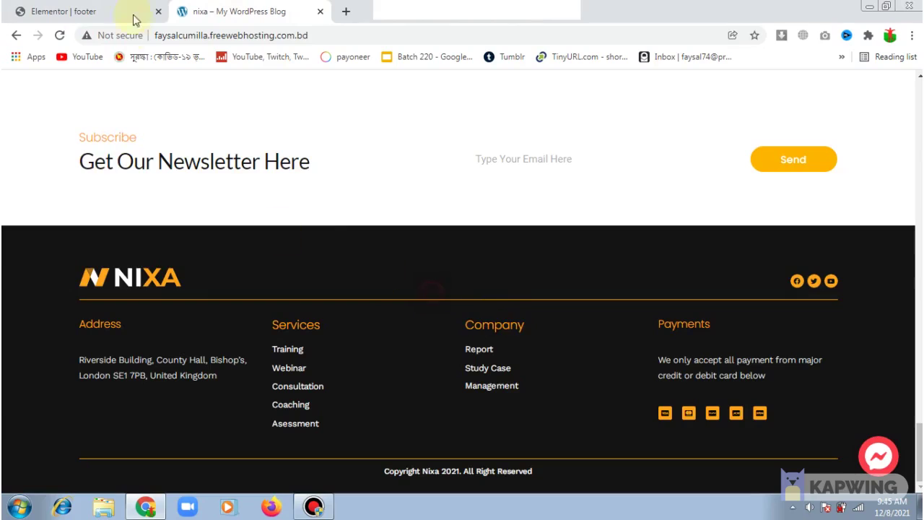
left_click(78, 10)
left_click(457, 284)
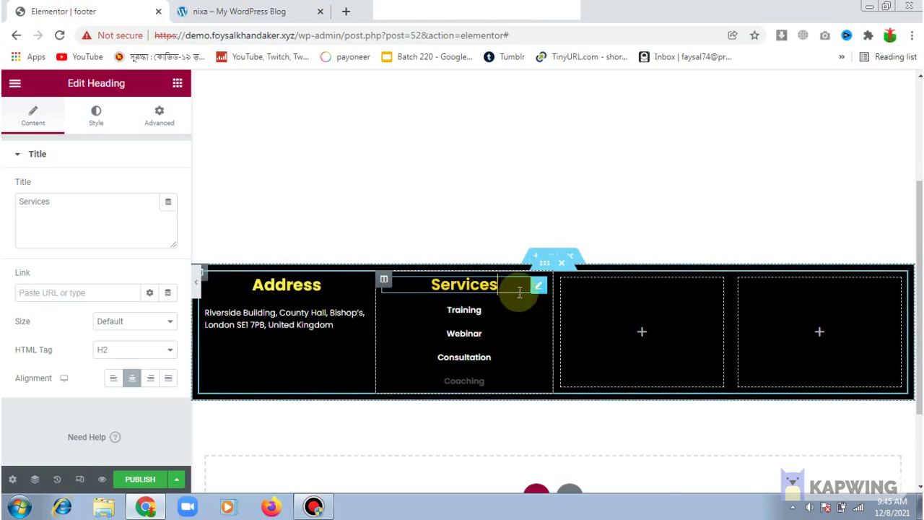
right_click(521, 288)
left_click(544, 337)
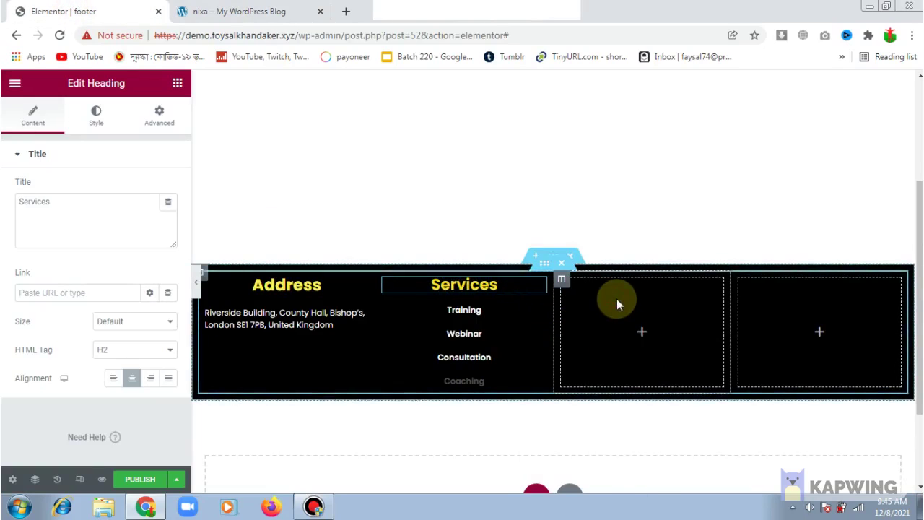
left_click(617, 300)
type("Coaching")
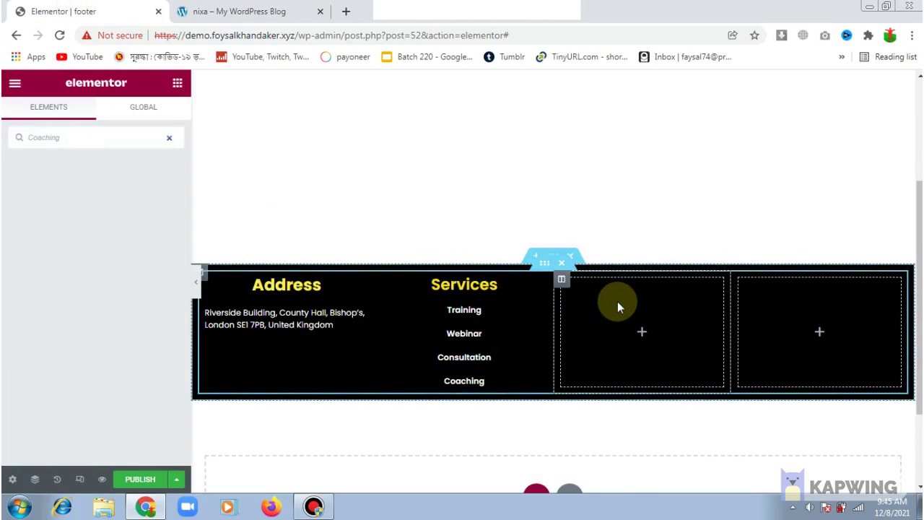
right_click(619, 301)
left_click(647, 388)
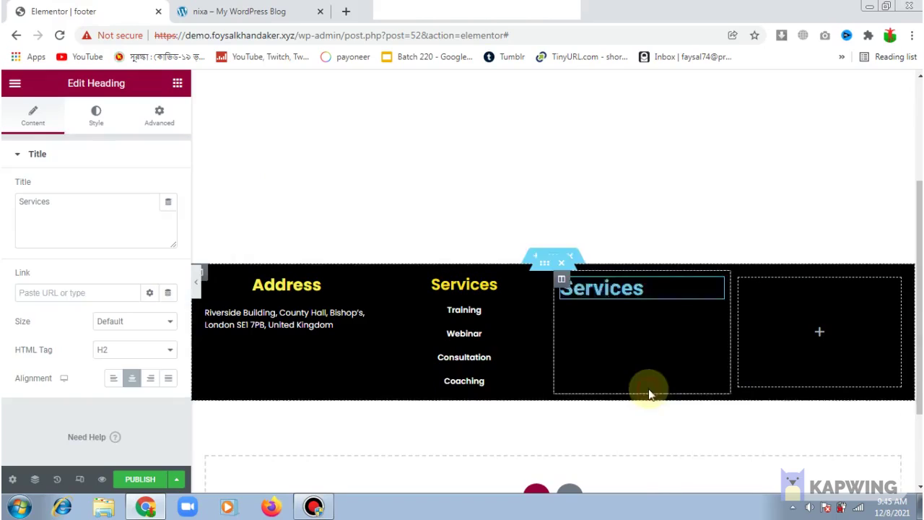
Step: Copy "Company" from the nixa reference footer and set it as the title of the third column's heading
left_click(200, 7)
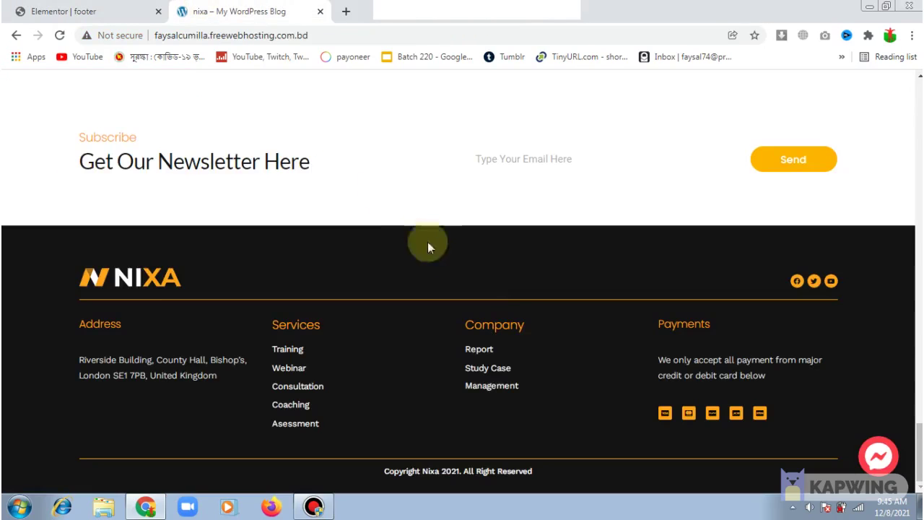
left_click_drag(536, 334, 468, 325)
right_click(491, 322)
left_click(508, 328)
left_click(24, 8)
left_click(78, 202)
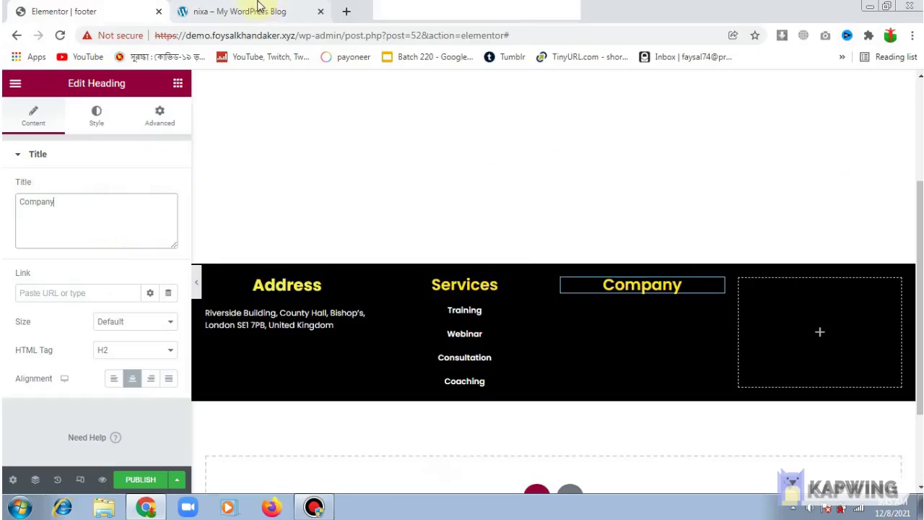
Step: Copy the "Training" heading from the Services column and paste it below the "Company" heading
right_click(468, 319)
left_click(517, 350)
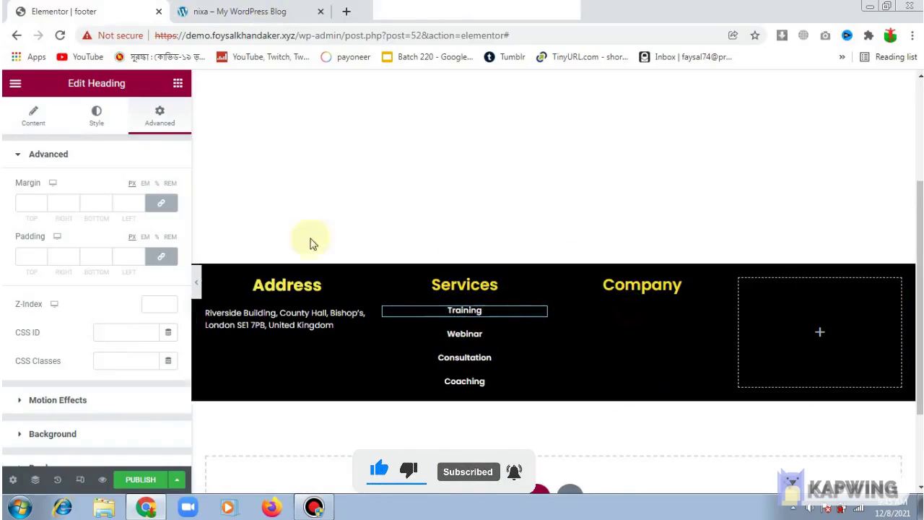
left_click(37, 116)
left_click(178, 83)
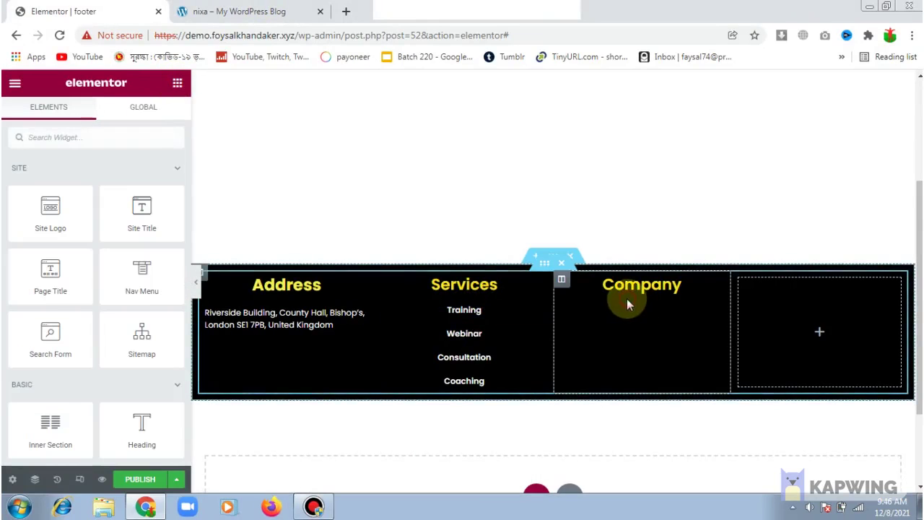
type("Company")
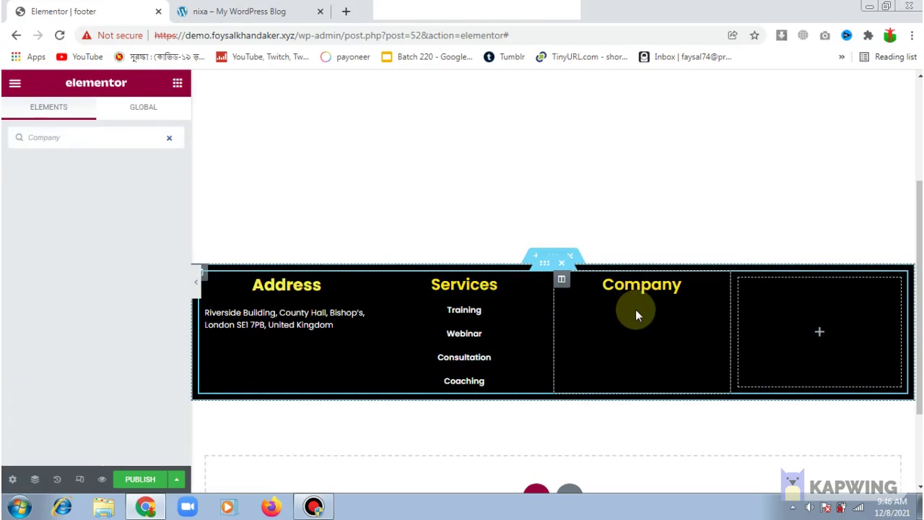
right_click(635, 310)
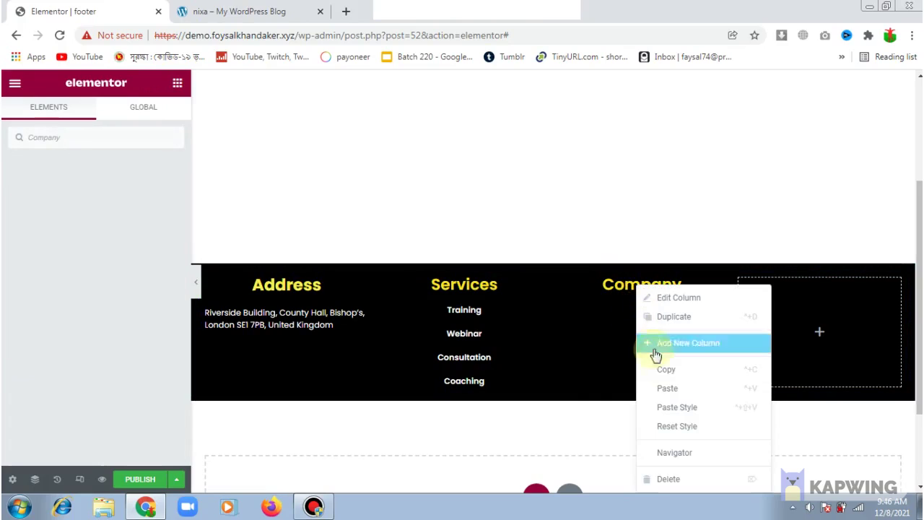
left_click(671, 390)
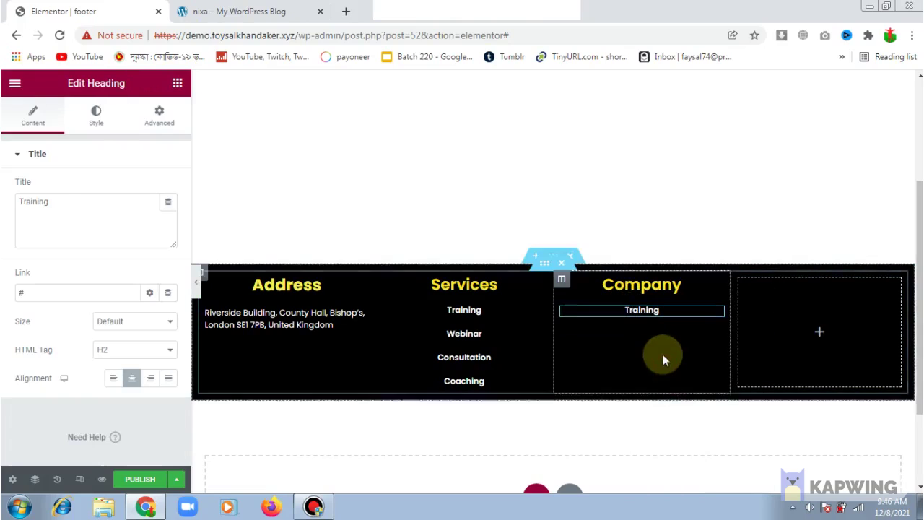
Step: Copy "Report" from the nixa reference footer and set it as the title of the link heading below "Company"
left_click(230, 11)
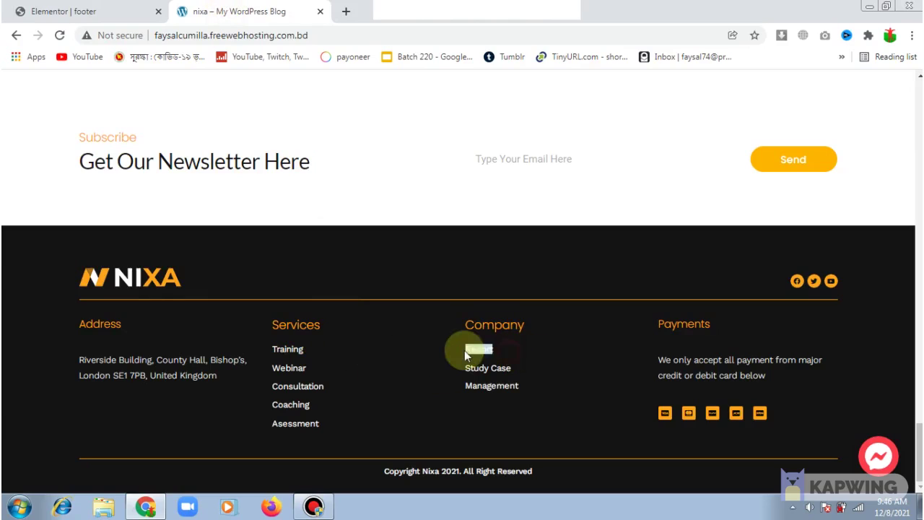
right_click(465, 350)
left_click(485, 354)
left_click(72, 10)
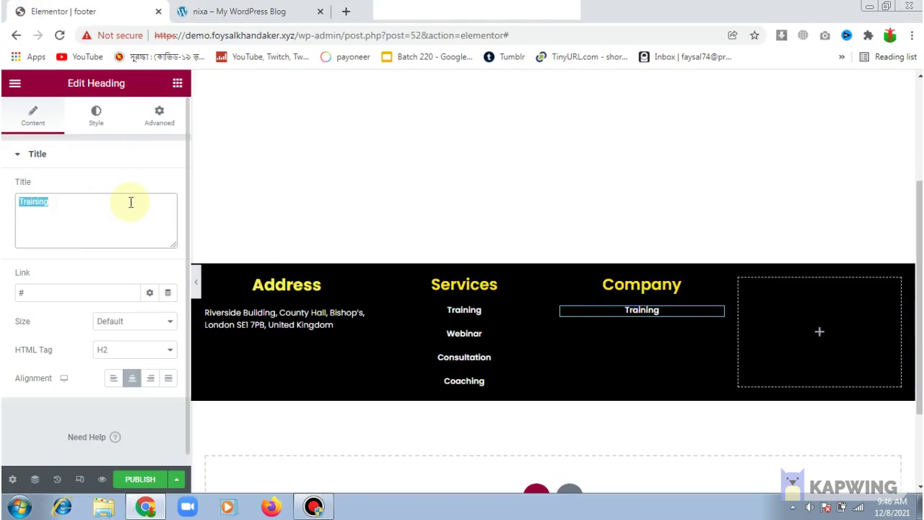
Step: Copy the "Study Case" text from the nixa reference site's Company column and return to the footer template
left_click(184, 9)
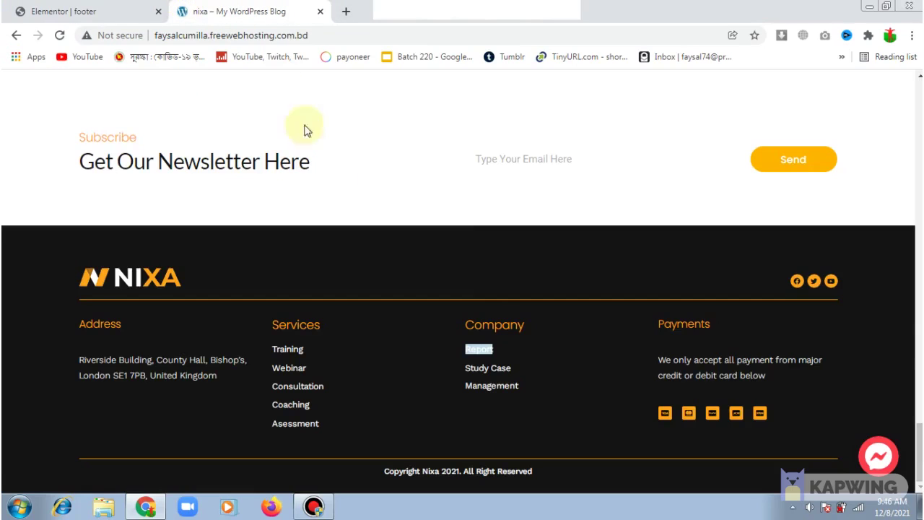
left_click_drag(519, 367, 460, 373)
left_click(426, 339)
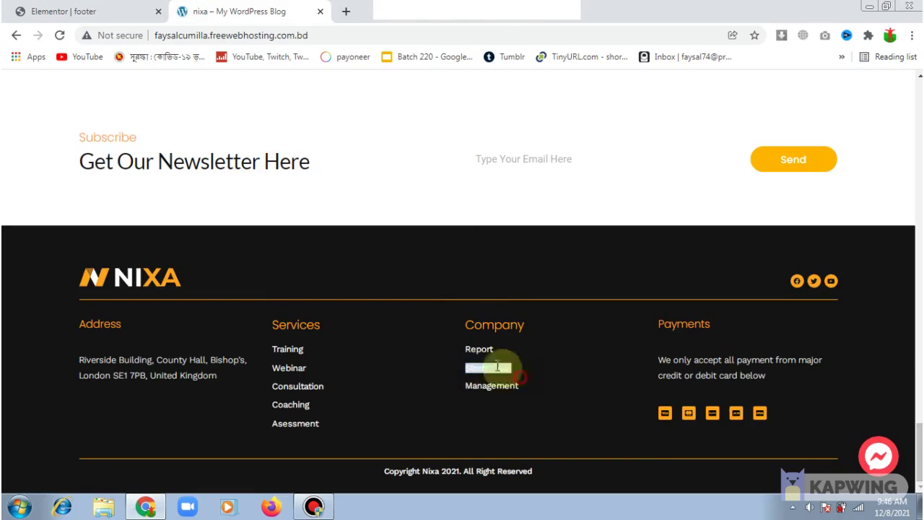
left_click(73, 11)
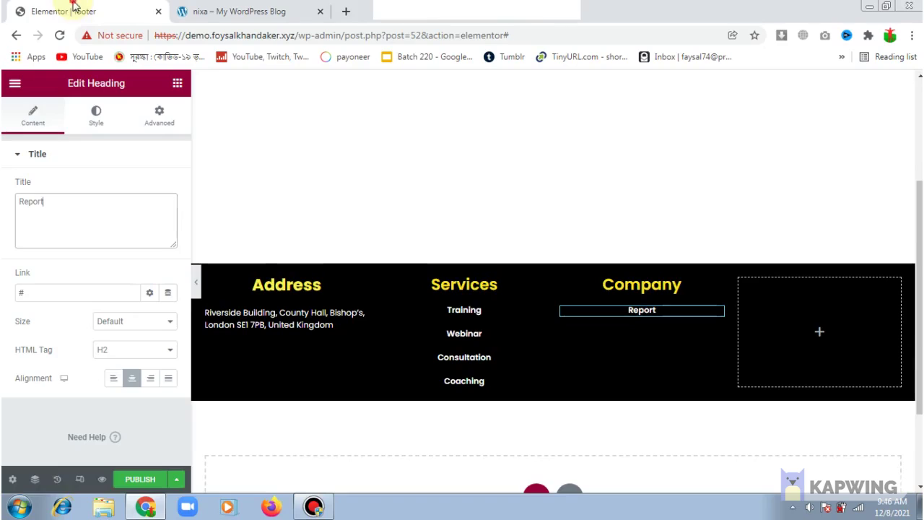
Step: Duplicate the "Report" heading in the Company column and set the duplicate's title to "Study Case"
left_click(177, 83)
left_click(646, 317)
right_click(647, 318)
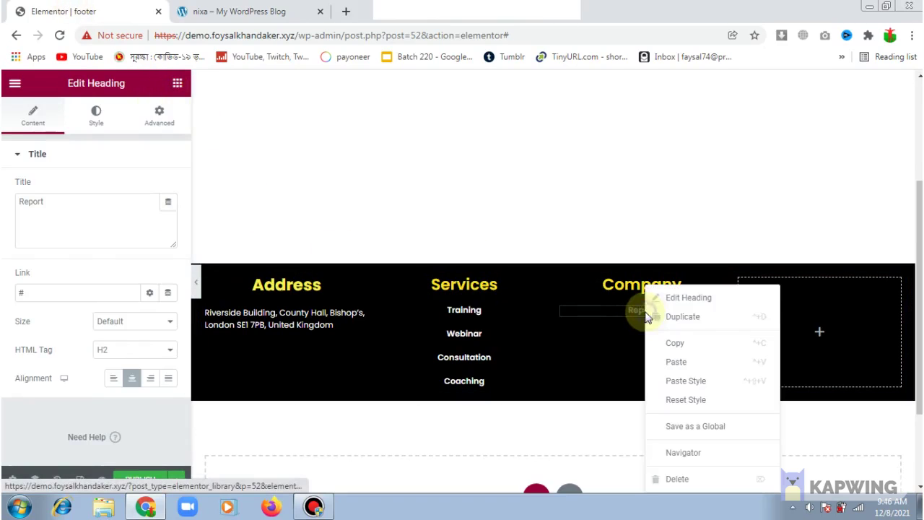
left_click(670, 324)
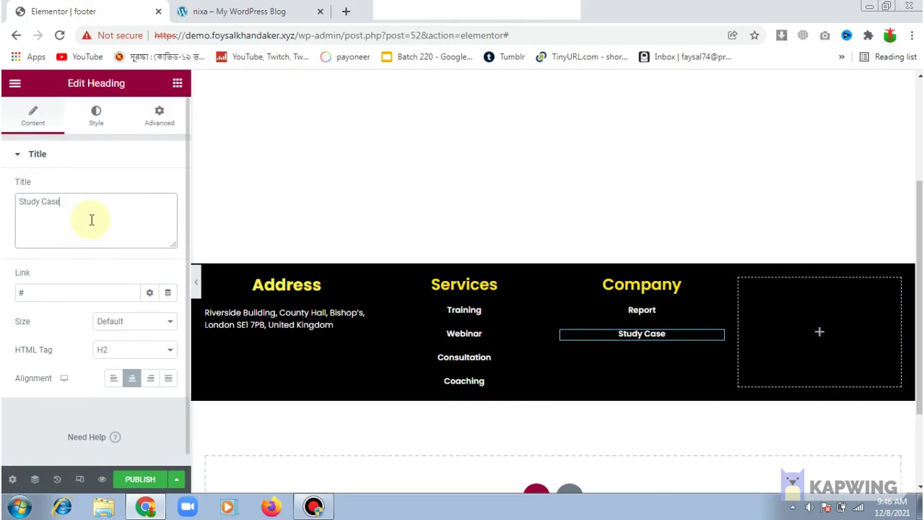
left_click(177, 83)
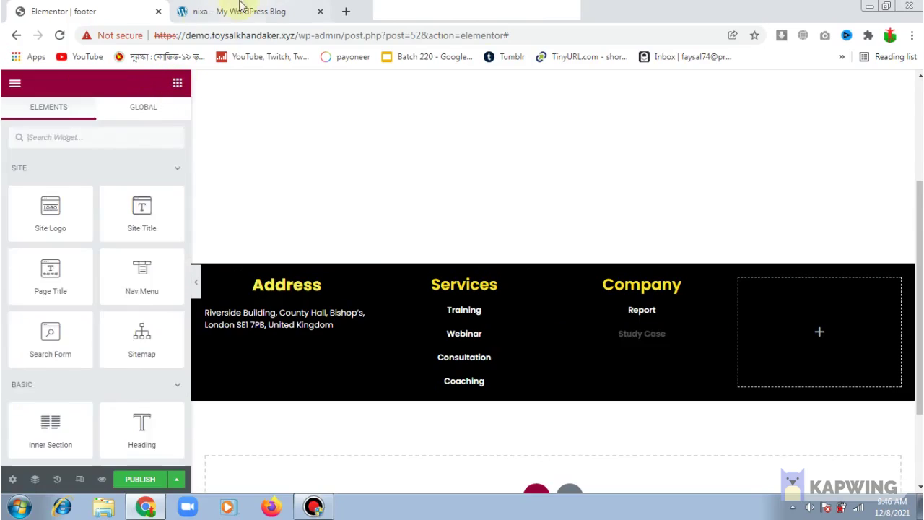
Step: Copy the "Management" text from the nixa reference site's Company column and return to the footer template
left_click(239, 9)
left_click_drag(546, 395, 472, 386)
left_click(548, 389)
left_click(531, 399)
right_click(486, 383)
left_click(514, 392)
left_click(41, 8)
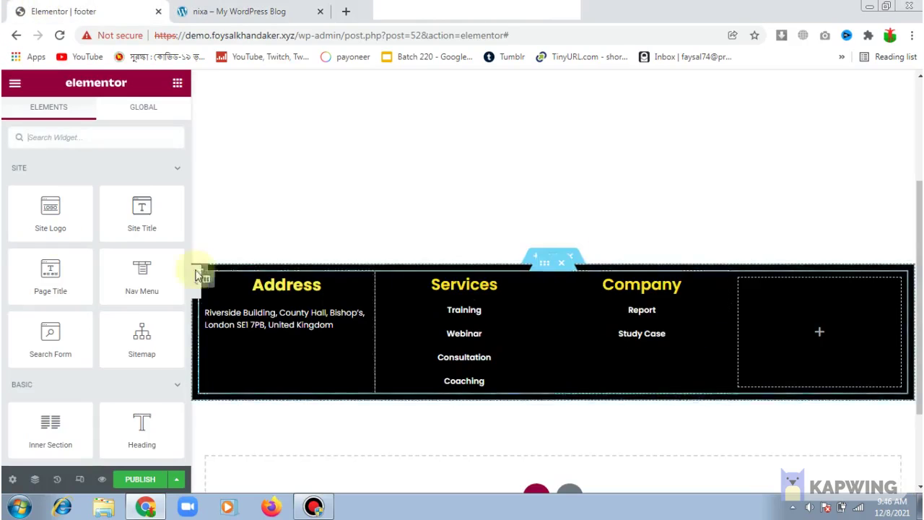
Step: Duplicate the "Study Case" heading in the Company column and set the duplicate's title to "Management"
right_click(647, 341)
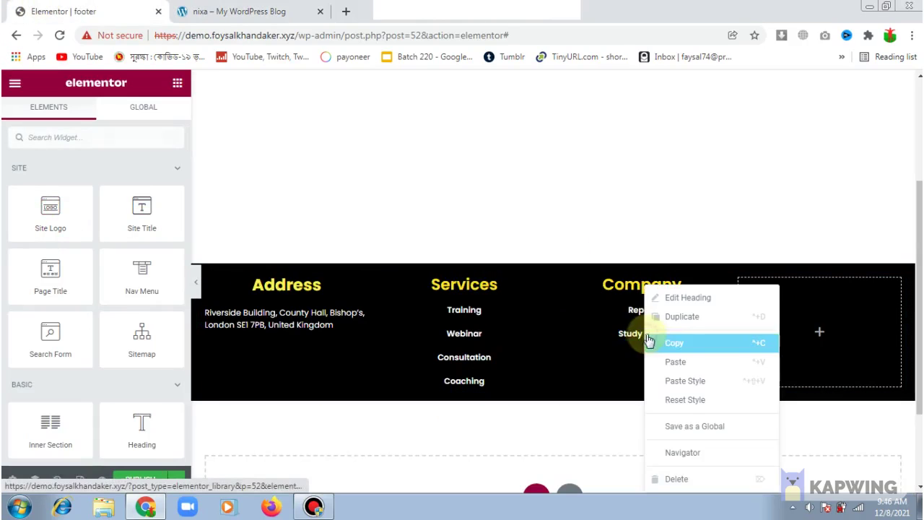
left_click(682, 323)
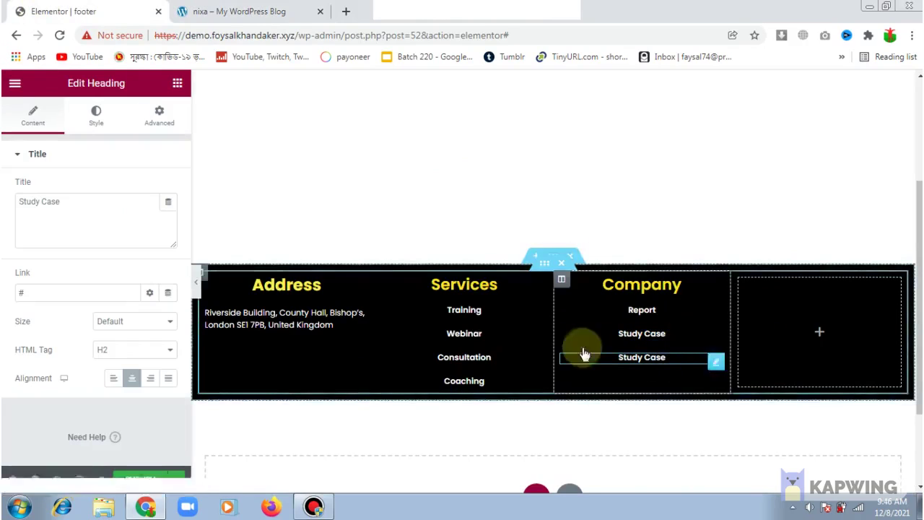
triple_click(75, 200)
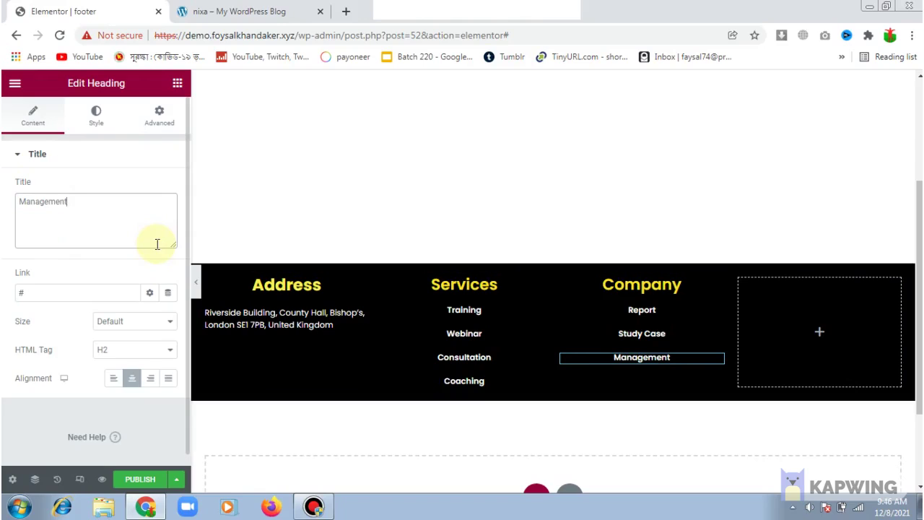
left_click(176, 83)
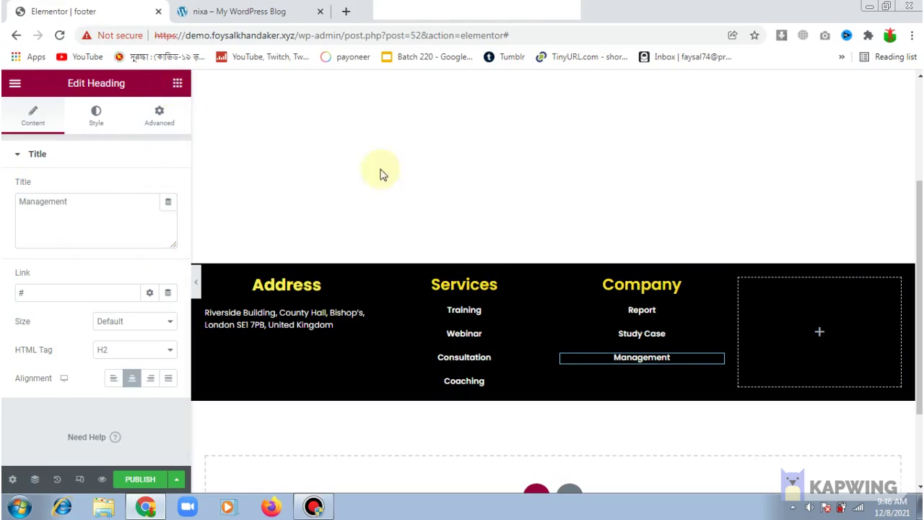
Step: Check the Payments column on the nixa reference site, then copy the Company heading in the footer template
left_click(238, 10)
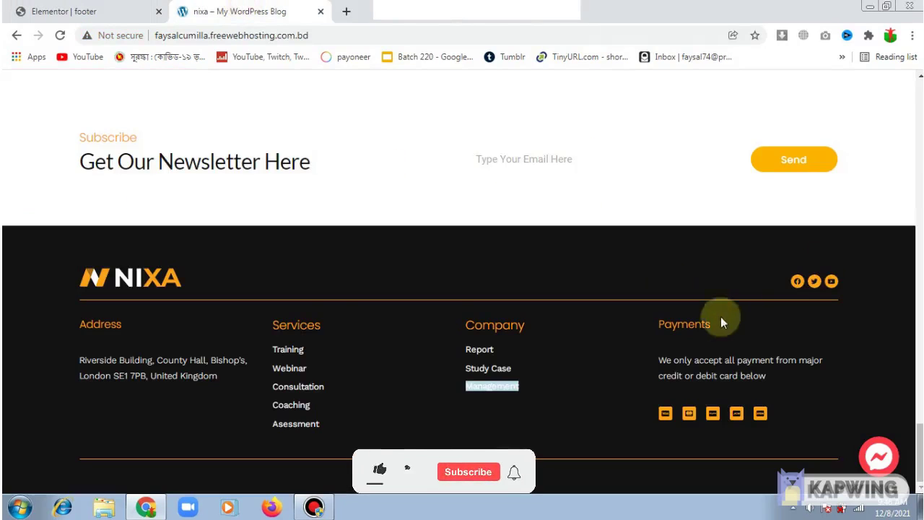
left_click(132, 9)
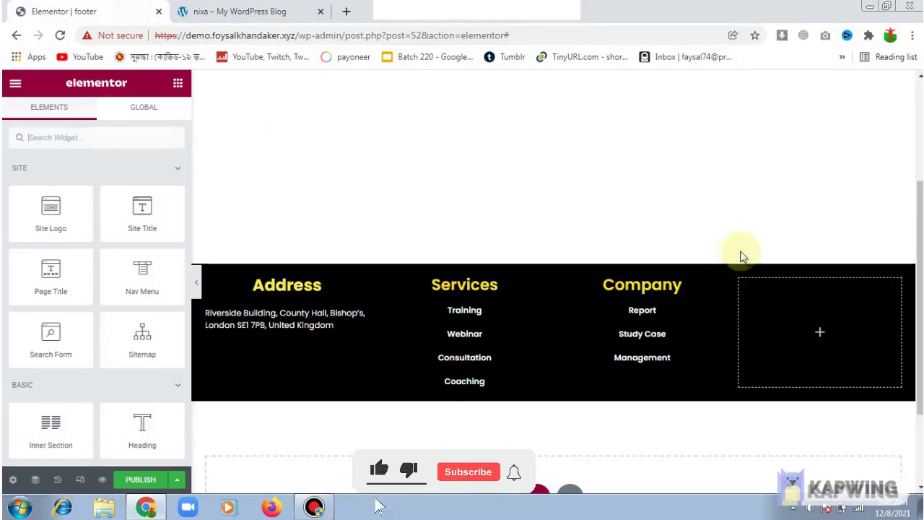
left_click(688, 283)
right_click(688, 283)
left_click(825, 299)
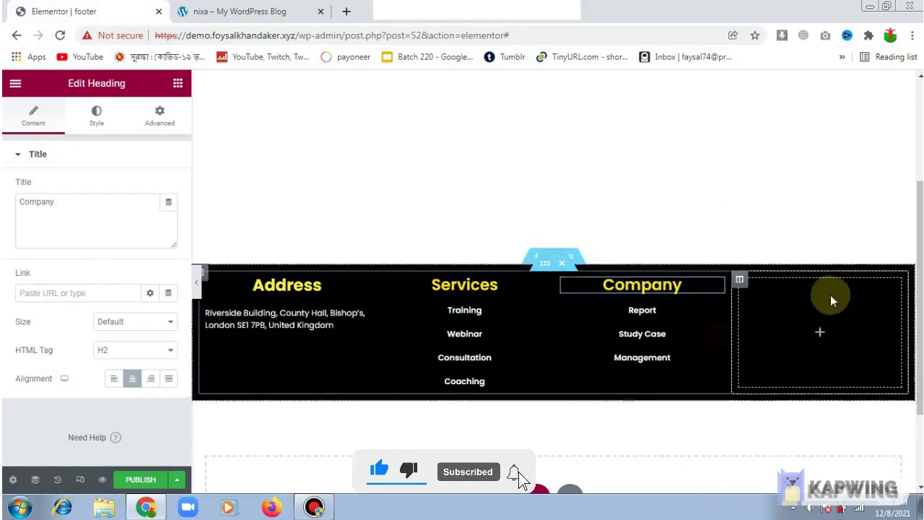
left_click(178, 83)
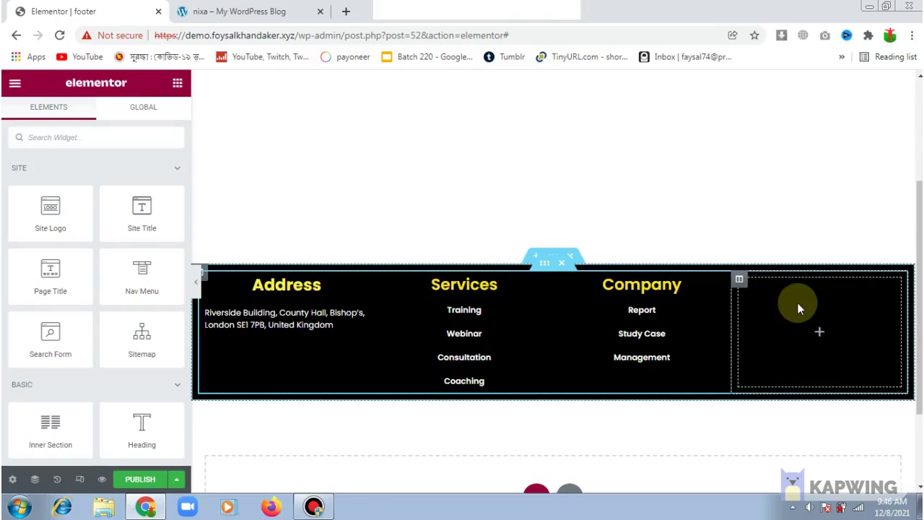
key("ctrl+v")
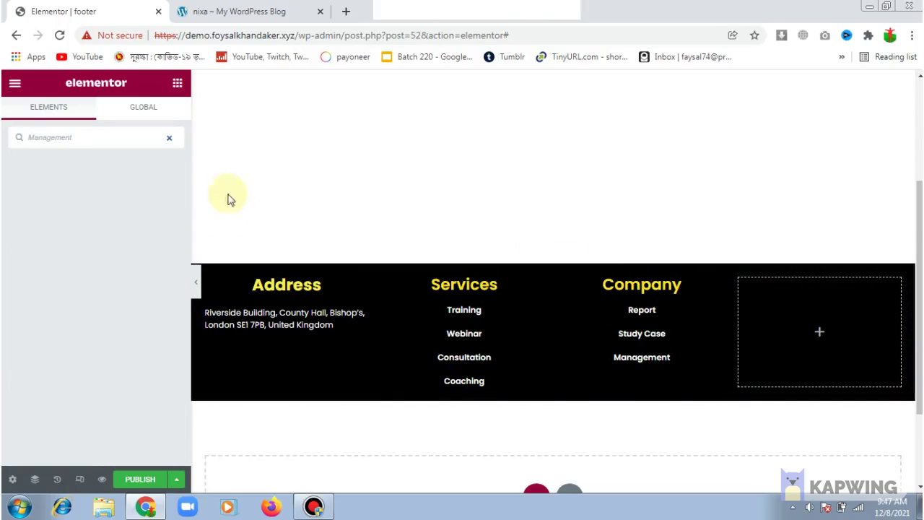
left_click(167, 138)
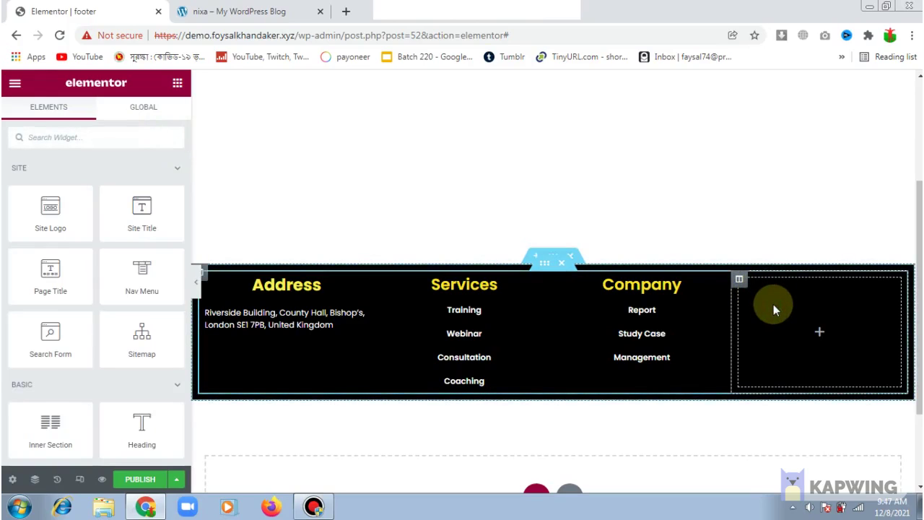
key("ctrl+v")
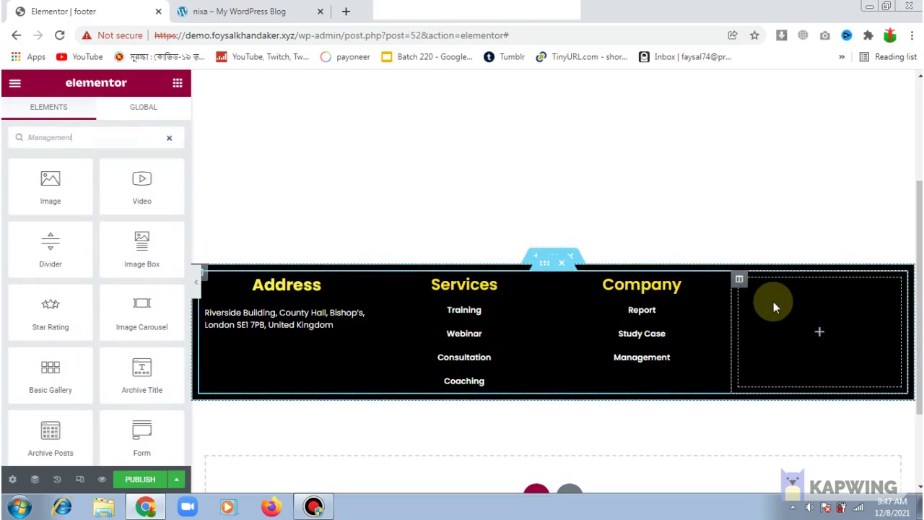
Step: Paste the copied Company heading into the footer's empty fourth column
right_click(773, 305)
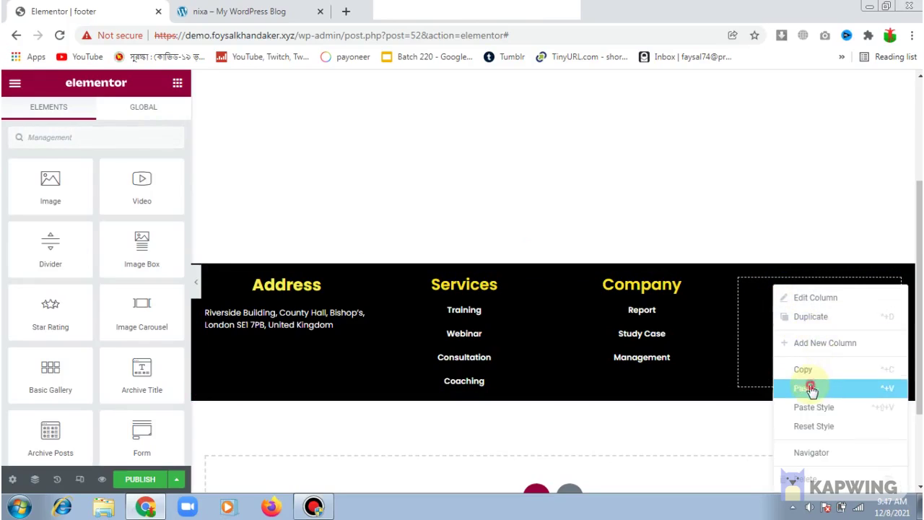
left_click(810, 389)
Step: Copy the "Payments" heading text from the nixa reference site's footer and return to the footer template
left_click(274, 11)
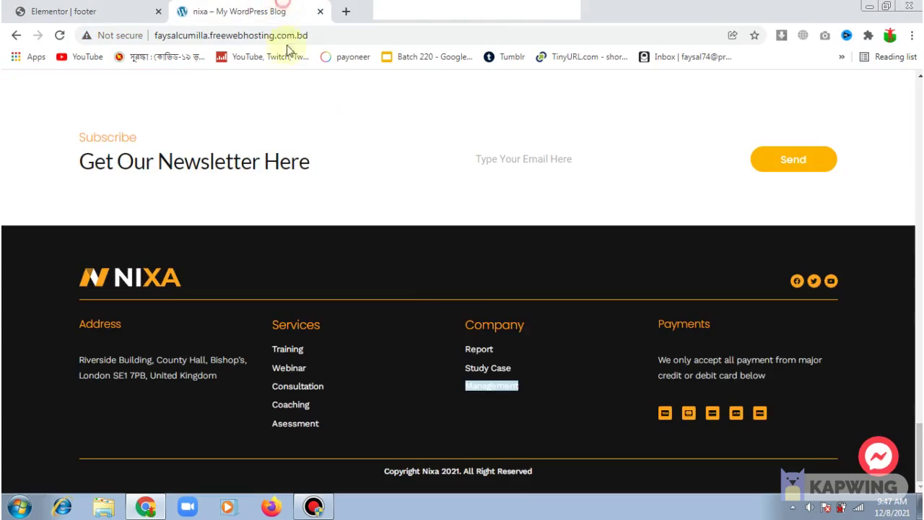
left_click_drag(716, 329, 645, 327)
right_click(642, 325)
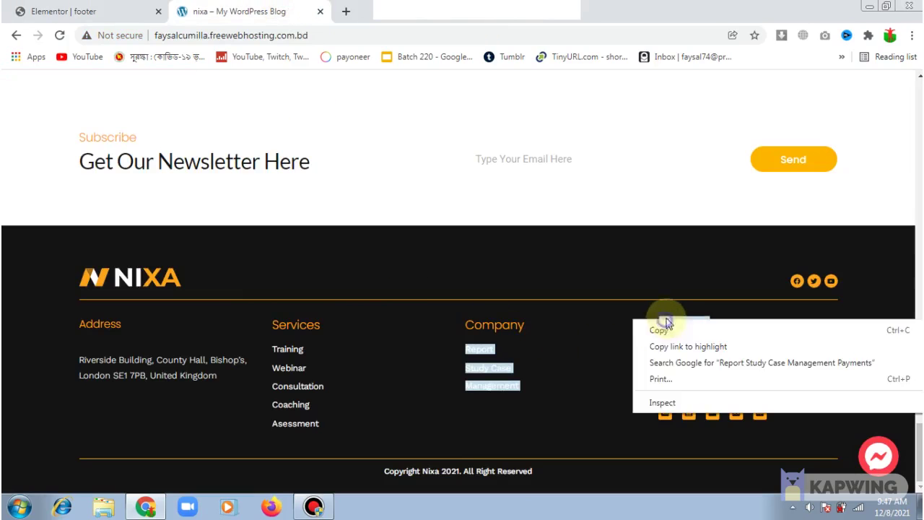
left_click(676, 329)
left_click(39, 6)
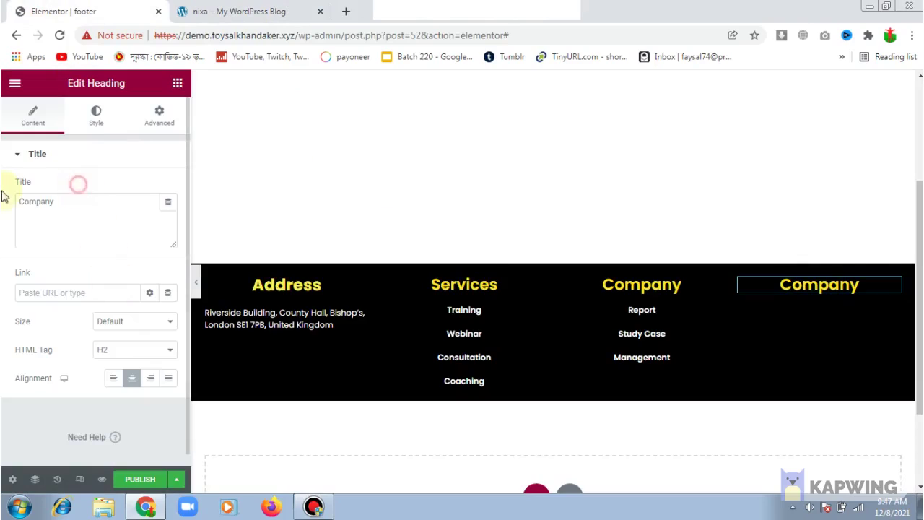
Step: Set the title of the fourth column's heading to "Payments", removing any other text from it
triple_click(128, 232)
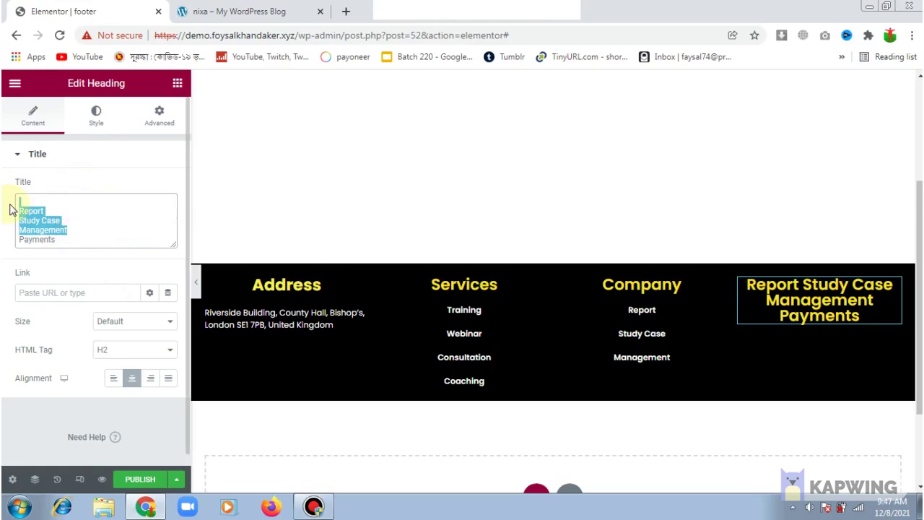
key("BackSpace")
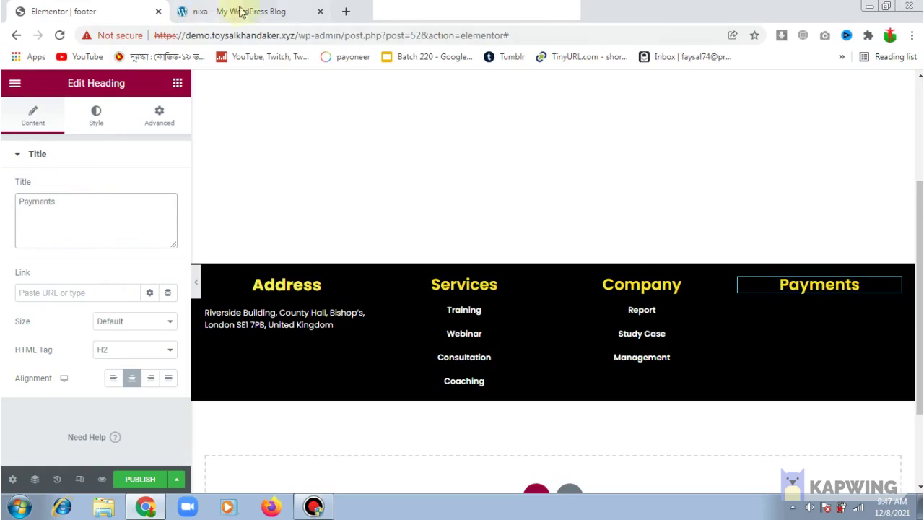
left_click(160, 114)
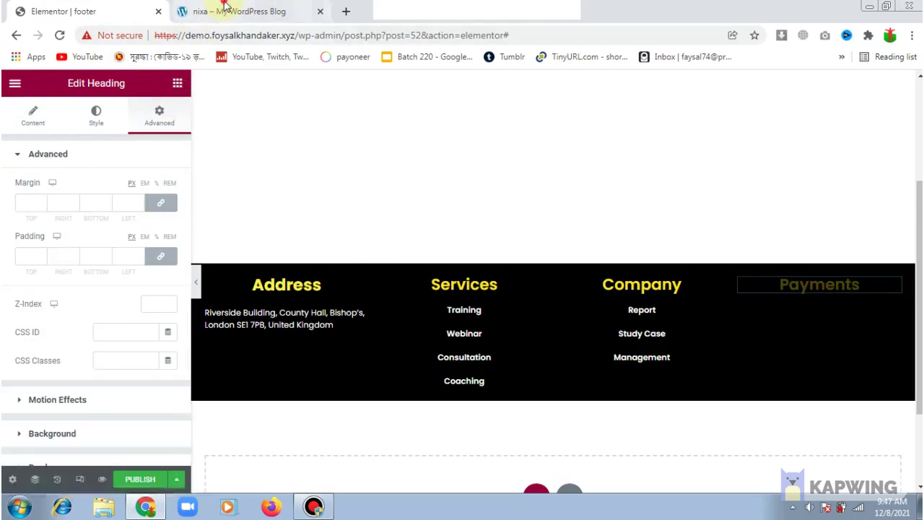
Step: Copy the "We only accept all payment from major credit or debit card below" text from the nixa reference site and return to the template
left_click(220, 10)
left_click_drag(769, 376, 670, 361)
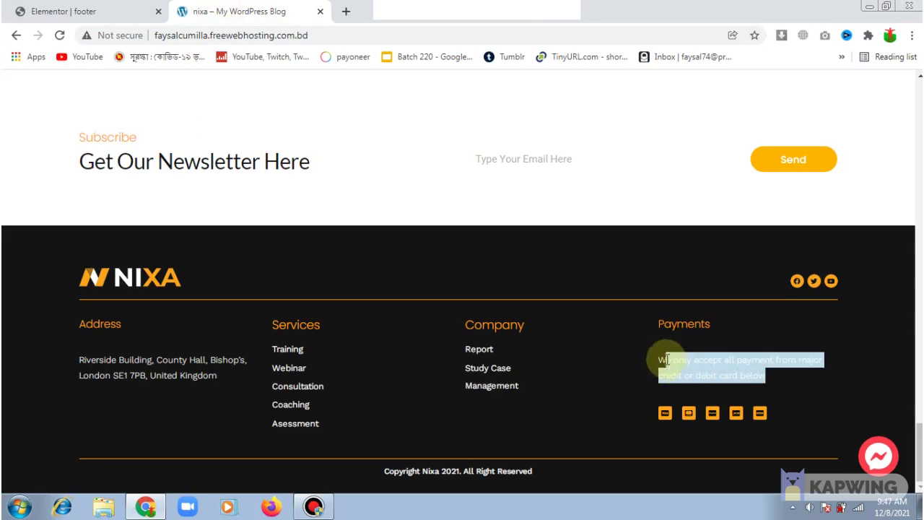
right_click(678, 361)
left_click(679, 370)
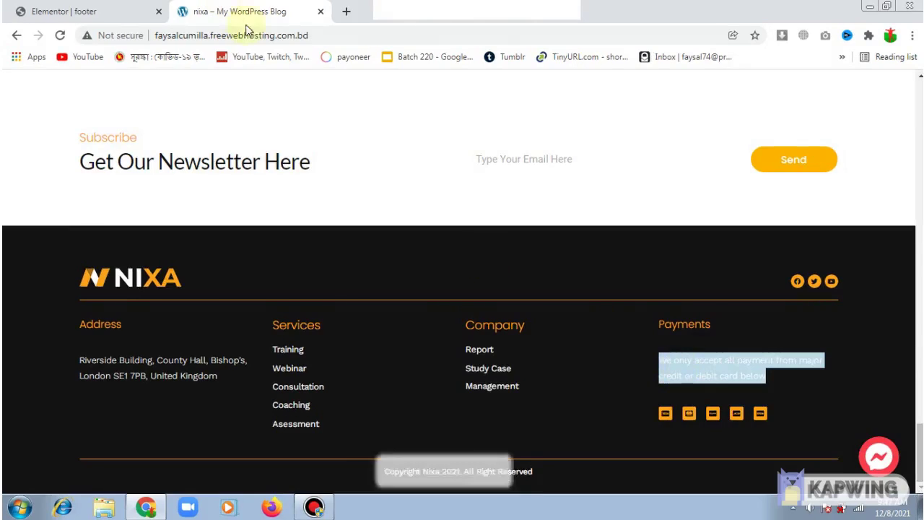
left_click(91, 9)
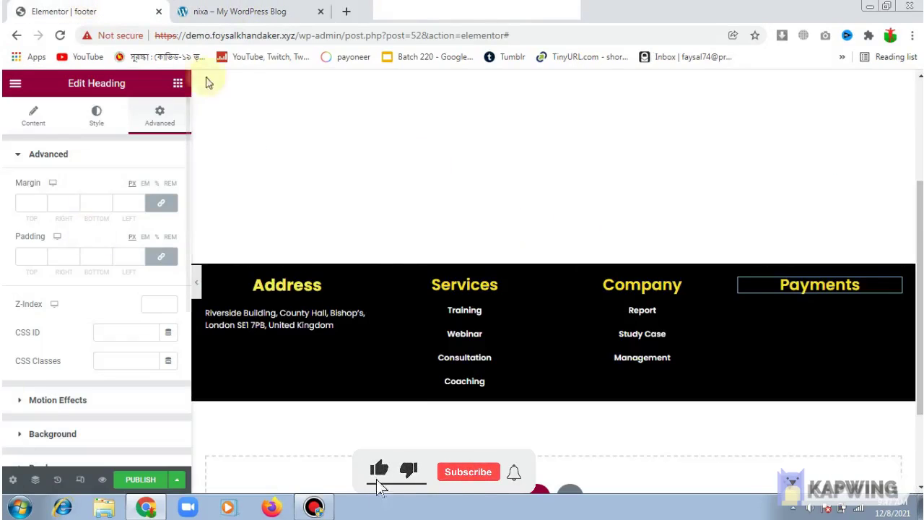
Step: Add a Text Editor widget below the Payments heading and replace its placeholder with "We only accept all payment from major credit or debit card below"
left_click(178, 83)
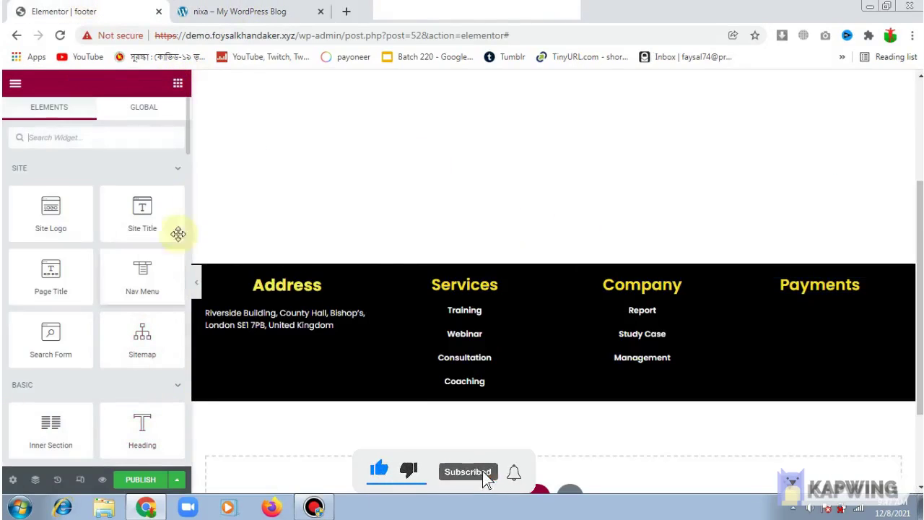
scroll(186, 153, "down", 1)
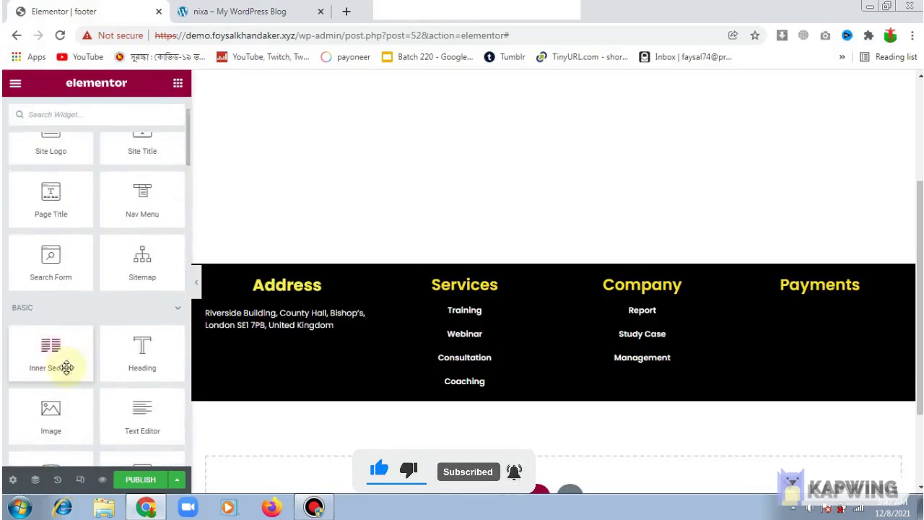
left_click_drag(123, 423, 809, 297)
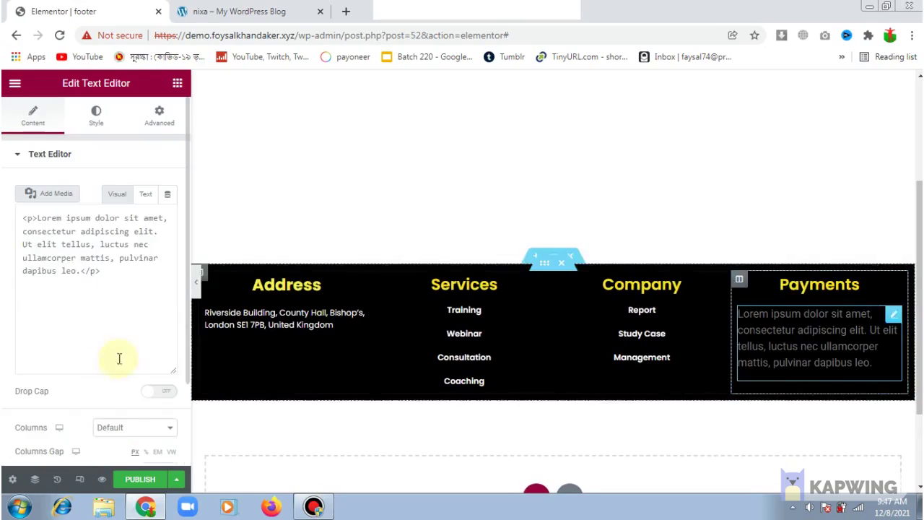
left_click_drag(108, 337, 7, 254)
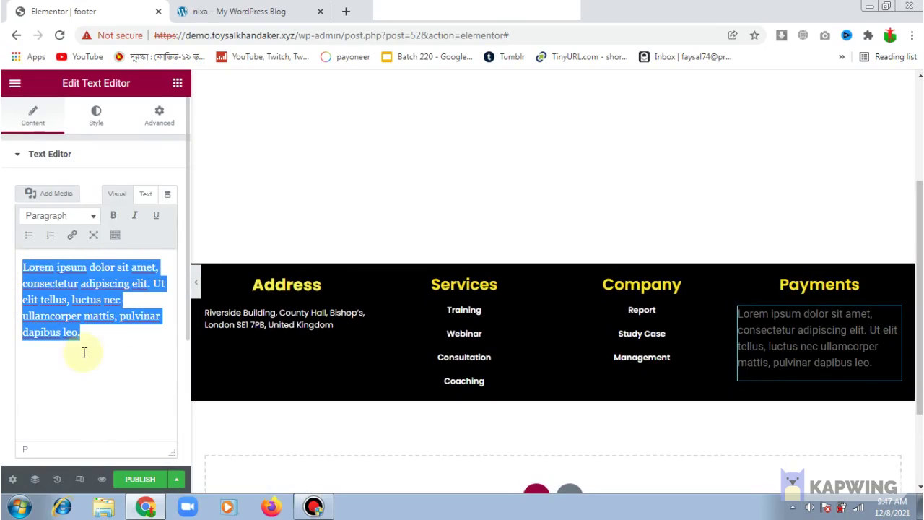
key("ctrl+v")
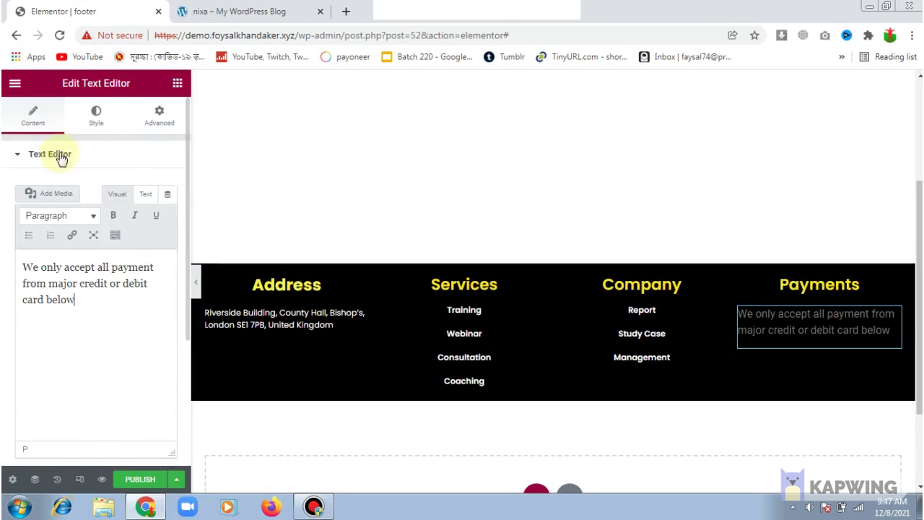
Step: Set the text color of the Payments column's paragraph to white (#FFFFFF)
left_click(105, 117)
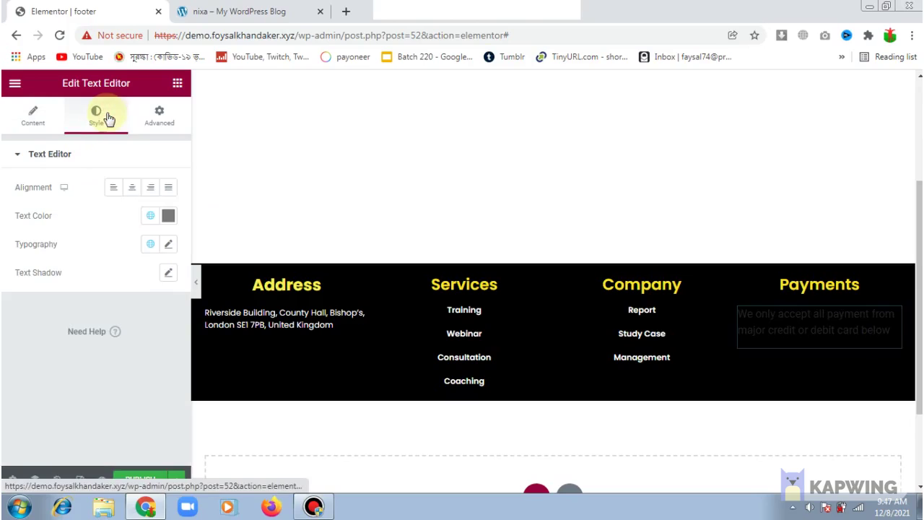
left_click(167, 215)
left_click(100, 266)
left_click(102, 150)
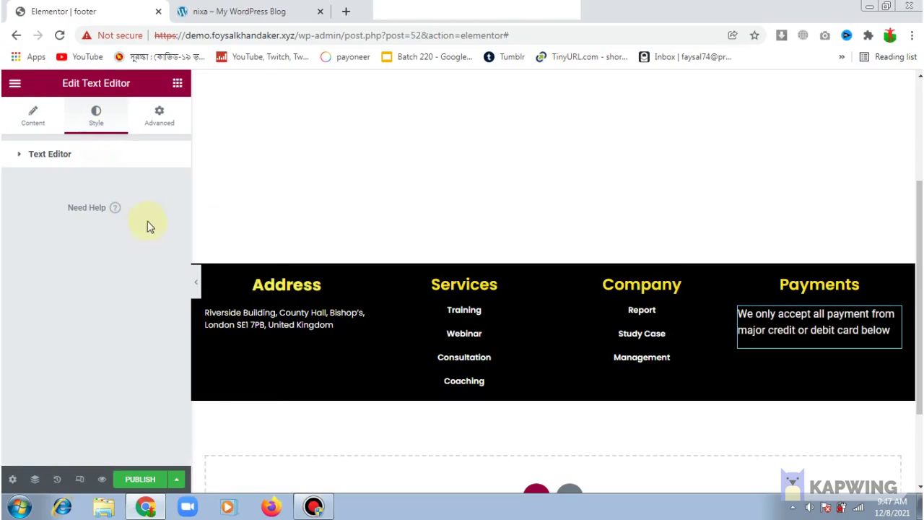
left_click(95, 159)
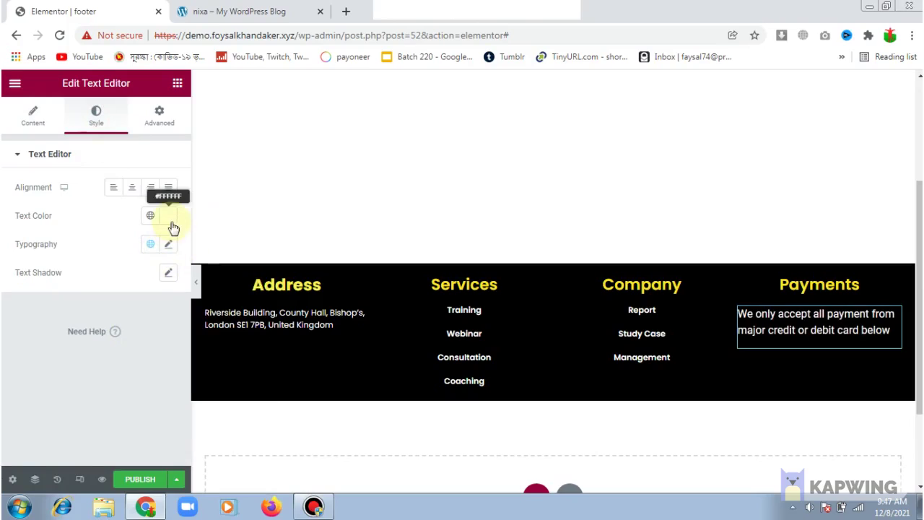
Step: Set the Payments paragraph's font family to Poppins and reduce its font size until the text fits on two lines
left_click(168, 244)
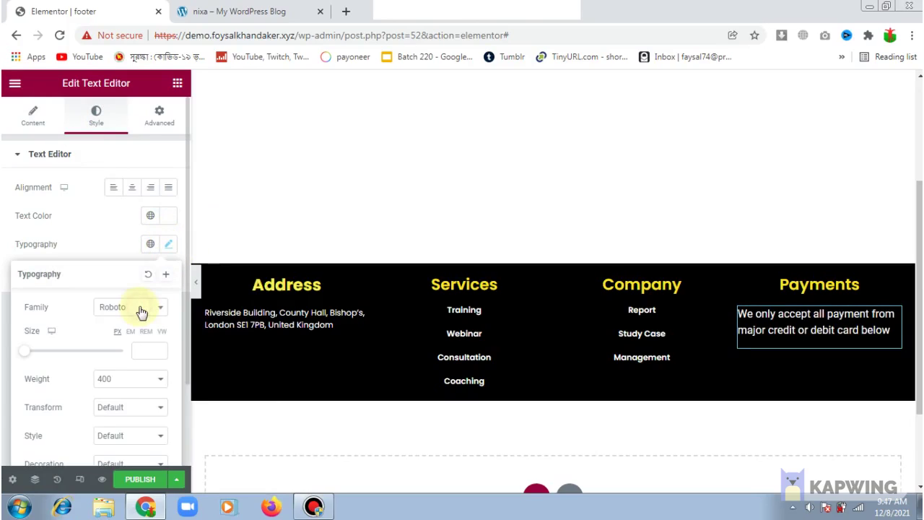
left_click(141, 309)
type("popop")
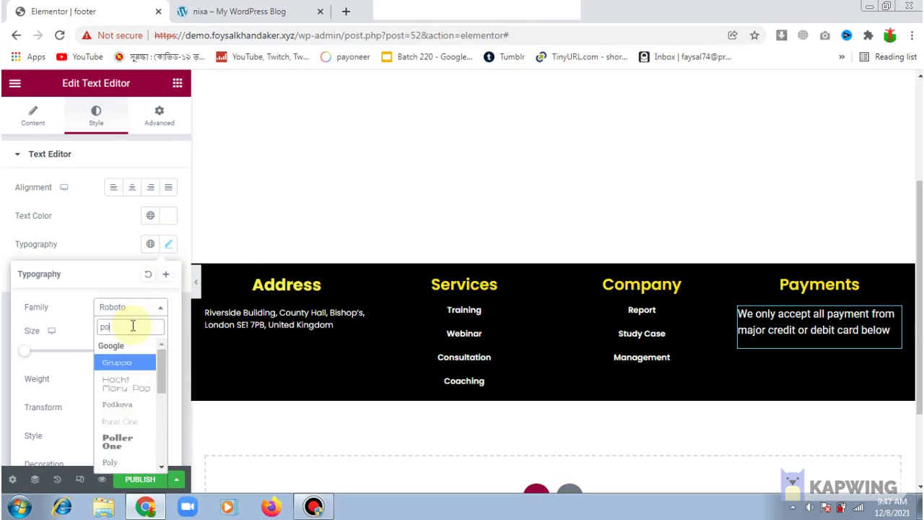
key("BackSpace")
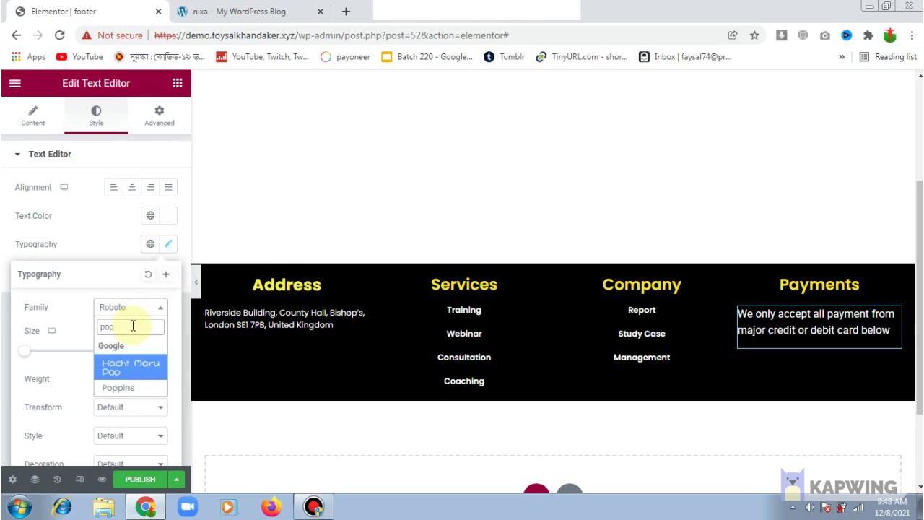
left_click(119, 388)
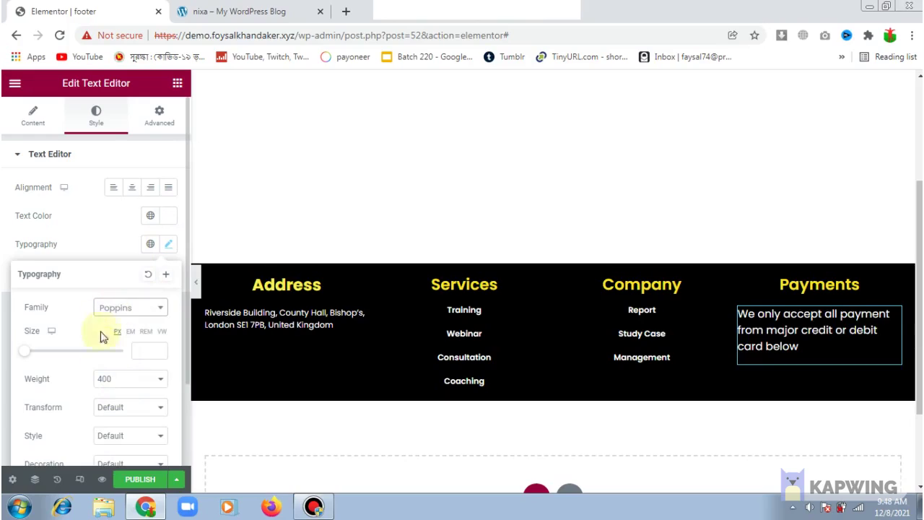
left_click_drag(24, 350, 29, 353)
left_click(75, 243)
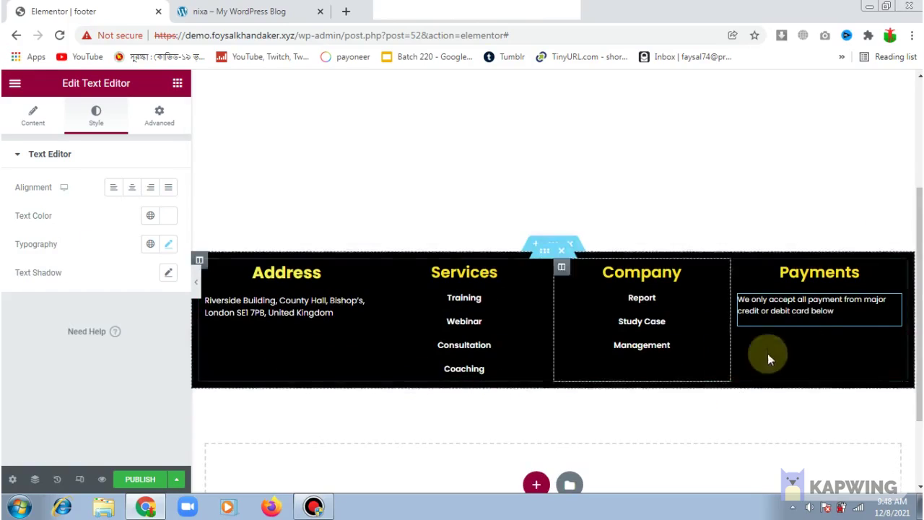
Step: Publish the footer template with a display condition that includes the Entire Site
scroll(556, 332, "up", 1)
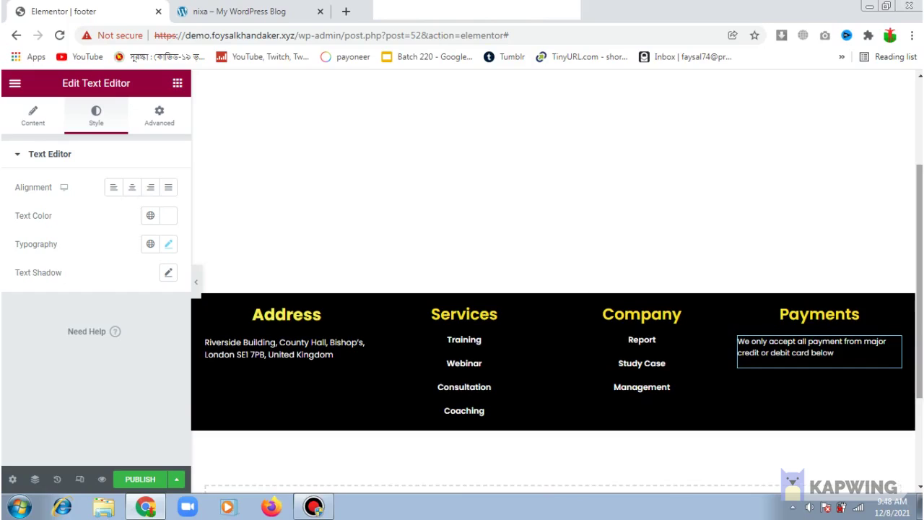
left_click(143, 479)
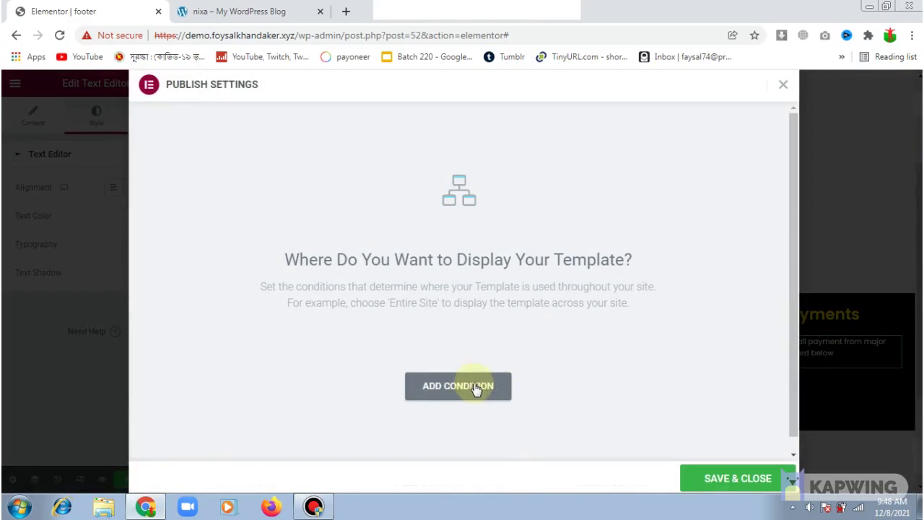
left_click(457, 392)
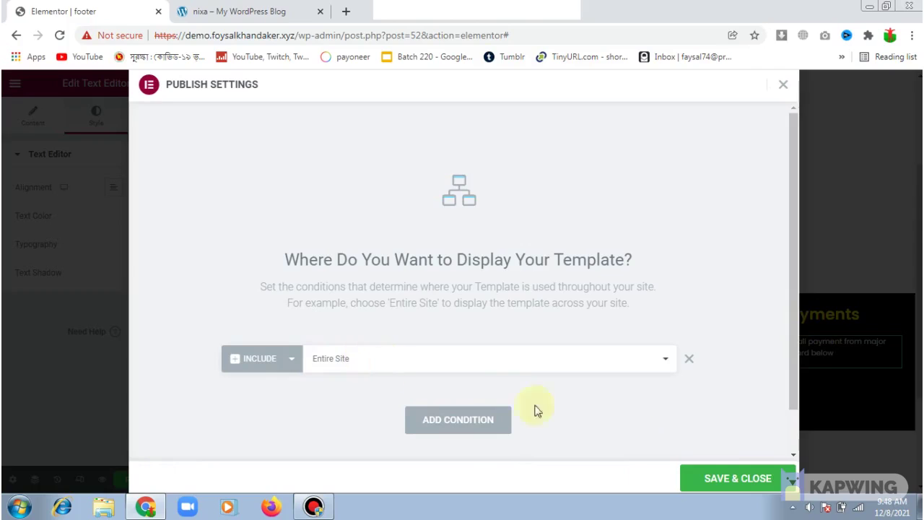
left_click(736, 482)
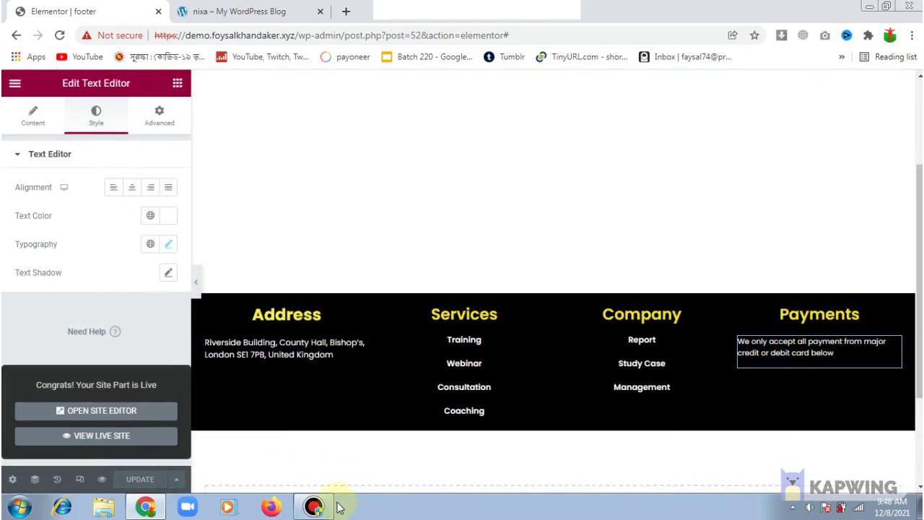
left_click(316, 507)
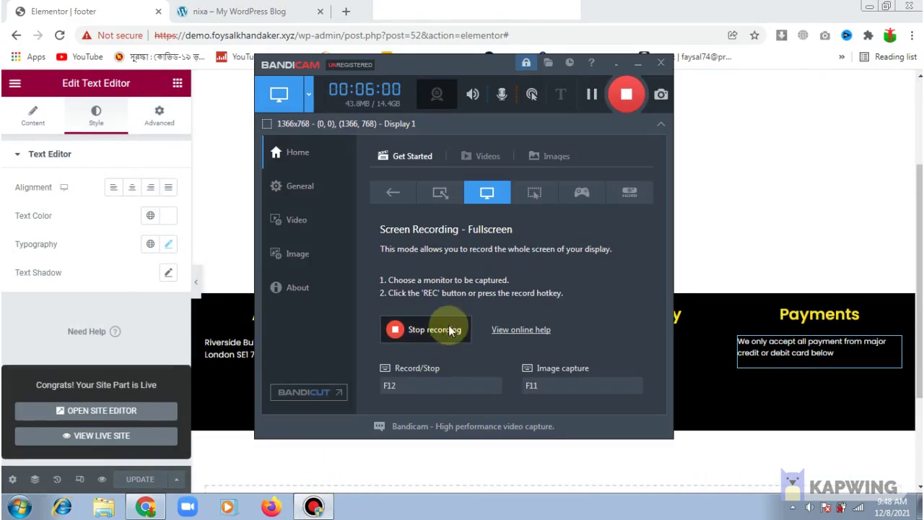
left_click(638, 64)
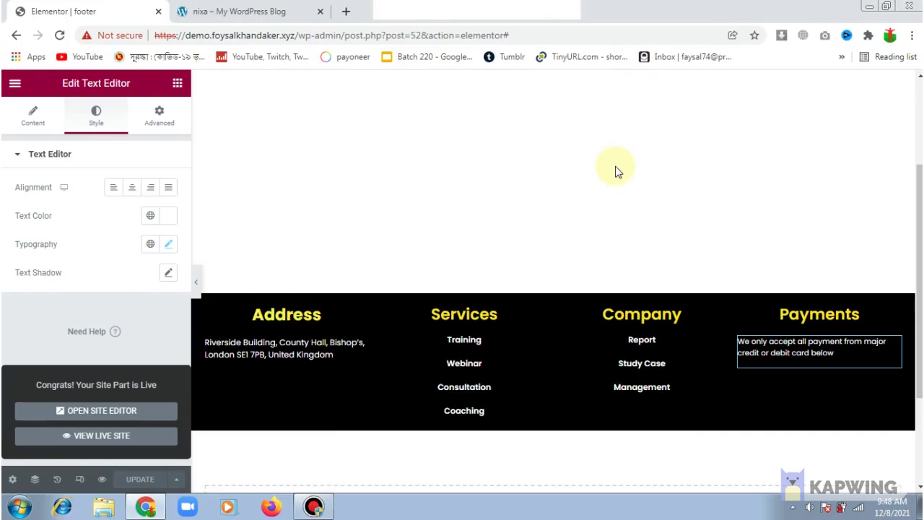